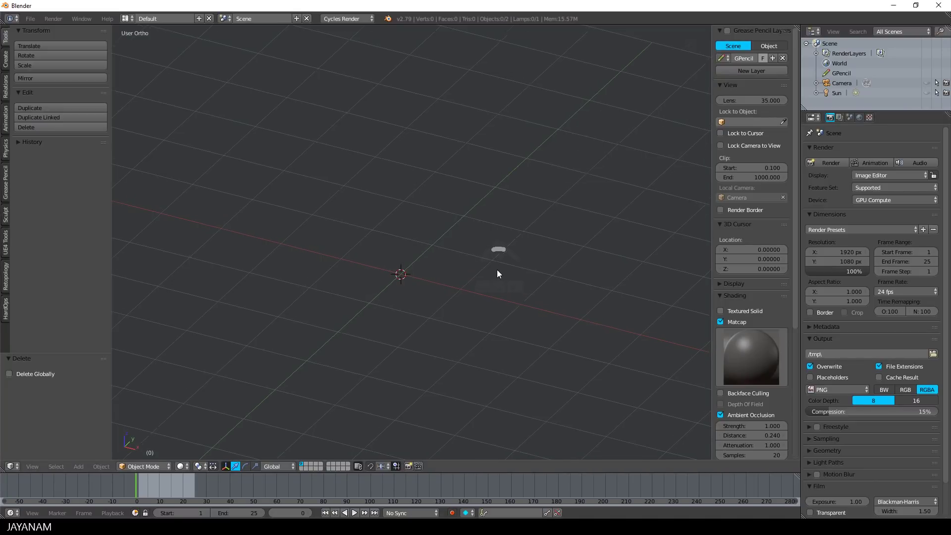
# - Add a cylinder mesh and set its radius to 0.270 with depth 1.610
pyautogui.hotkey('shift', 'a')
pyautogui.moveTo(497, 269)
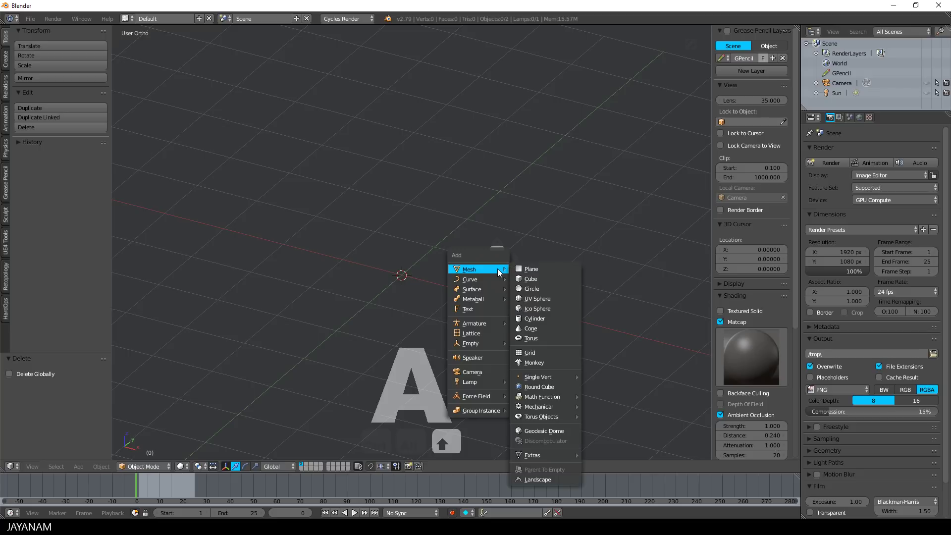
pyautogui.click(548, 318)
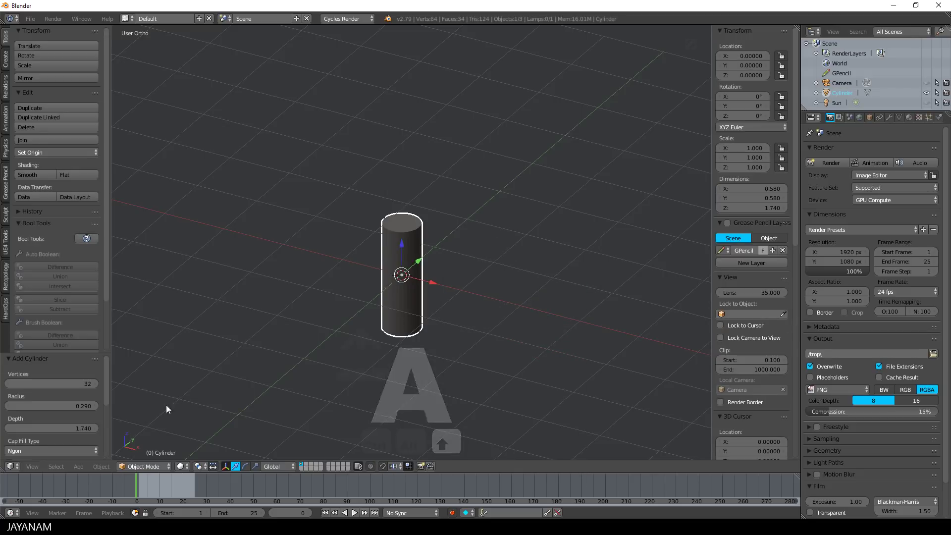
pyautogui.moveTo(55, 405); pyautogui.dragTo(50, 430)
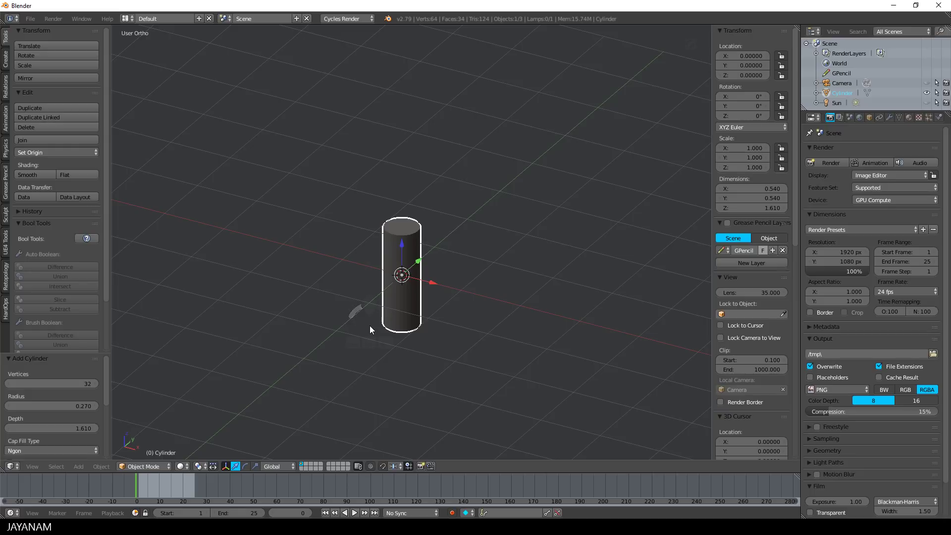
# - In Edit Mode face select, extrude the cylinder's top face and scale it out by 1.893
pyautogui.press('Tab')
pyautogui.click(443, 328)
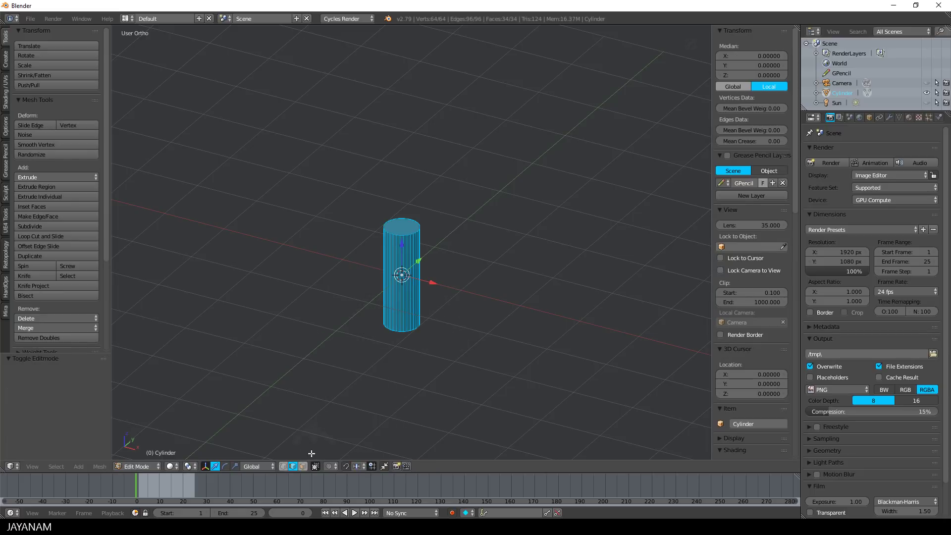
pyautogui.click(303, 466)
pyautogui.rightClick(402, 227)
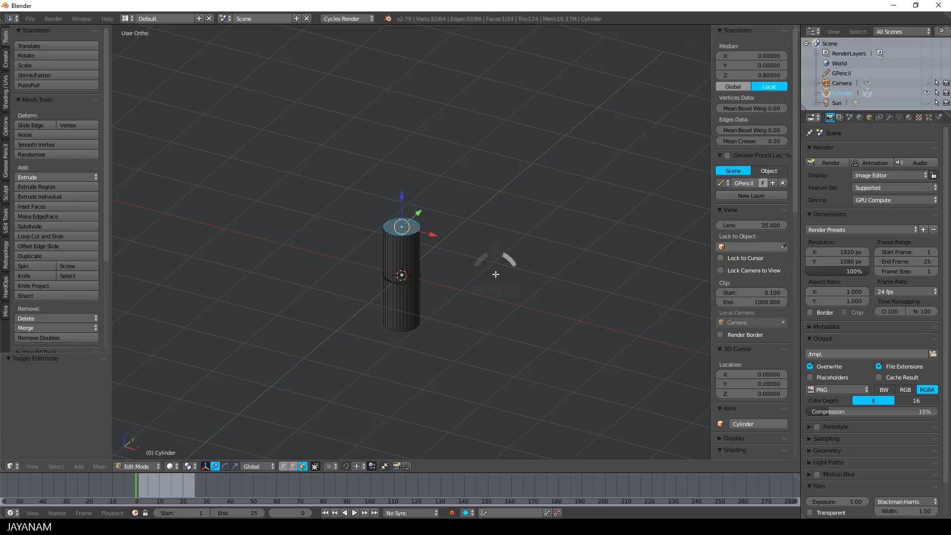
pyautogui.press('e')
pyautogui.click(495, 273)
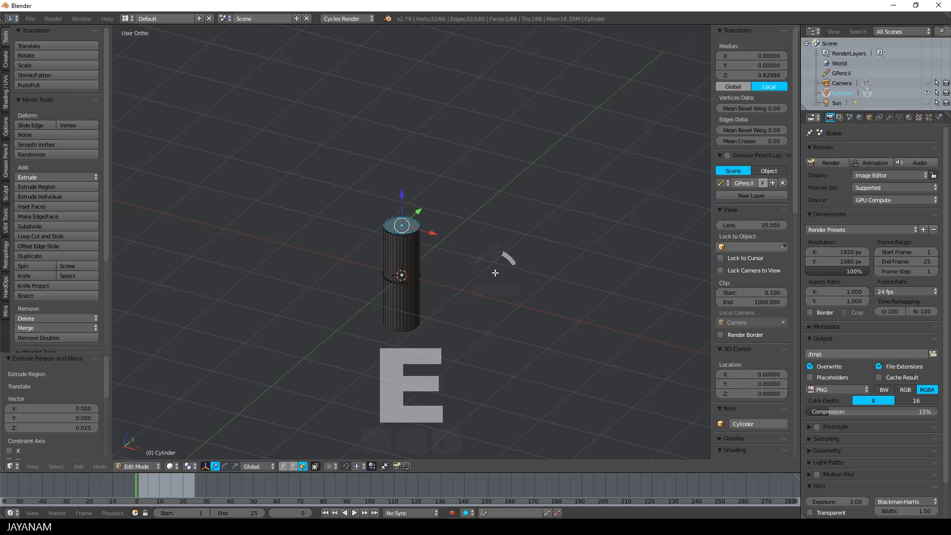
pyautogui.press('s')
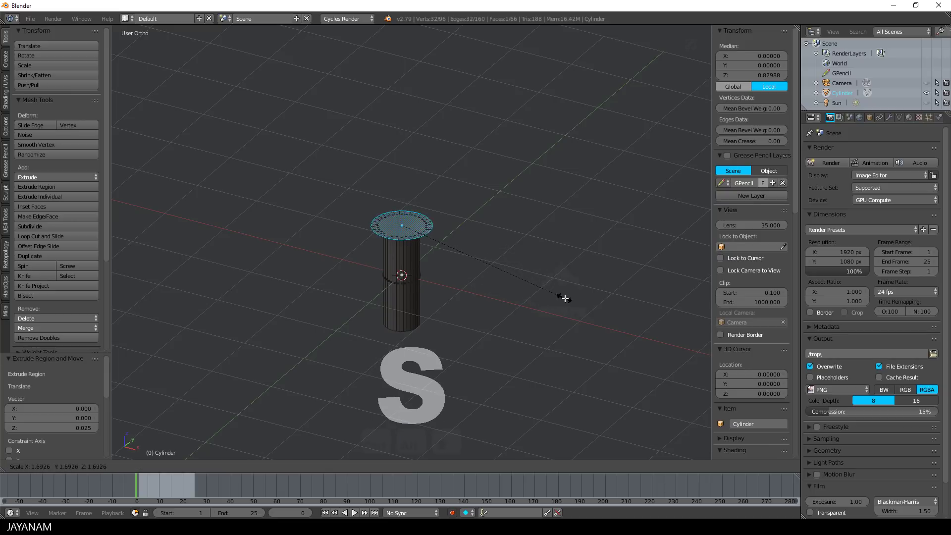
pyautogui.click(574, 318)
# - Extrude the widened top face upward by 0.228 to form the collar
pyautogui.moveTo(566, 318); pyautogui.dragTo(472, 284, button='middle')
pyautogui.press('e')
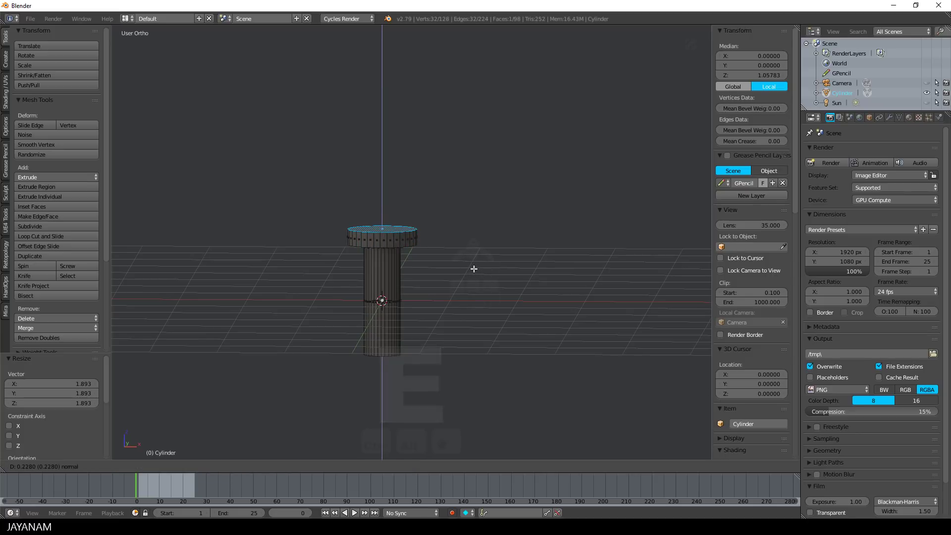
pyautogui.click(474, 268)
pyautogui.press('KP_1')
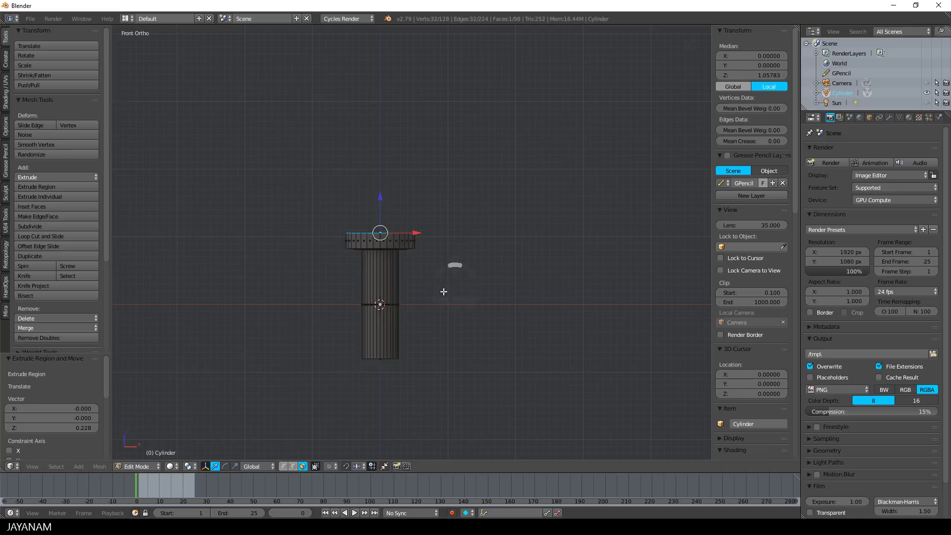
pyautogui.scroll(3, 471, 259)
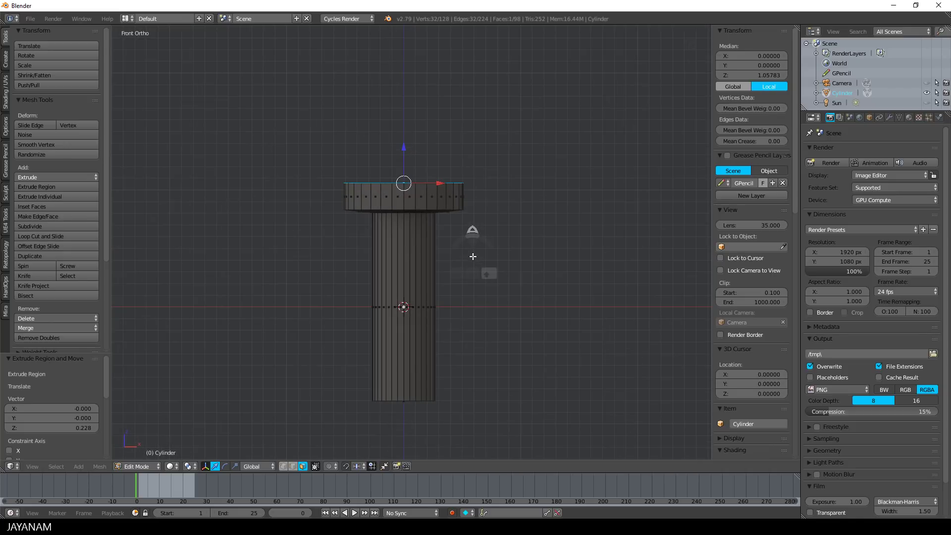
pyautogui.moveTo(475, 253); pyautogui.dragTo(487, 219, button='middle')
# - From the front view in wireframe, box-select the collar's ring of side faces
pyautogui.press('KP_1')
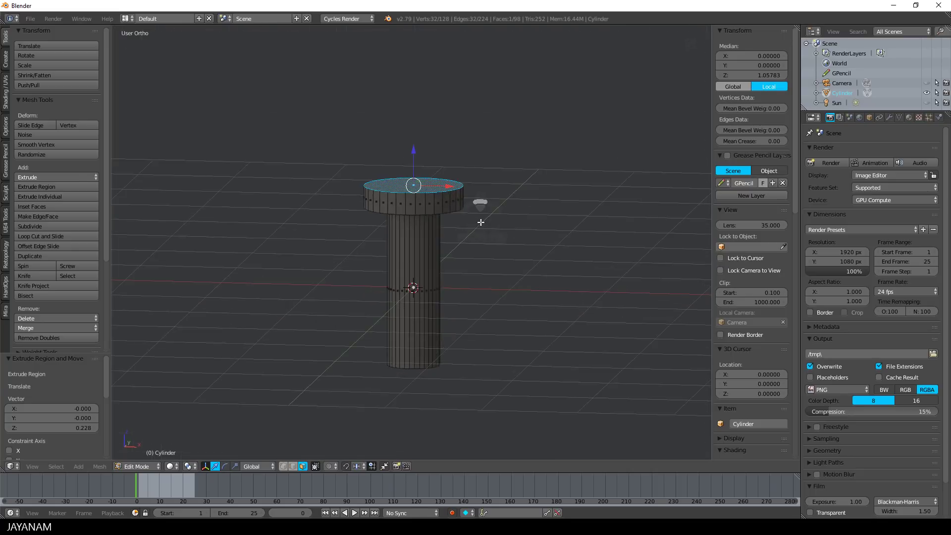
pyautogui.press('KP_1')
pyautogui.press('a')
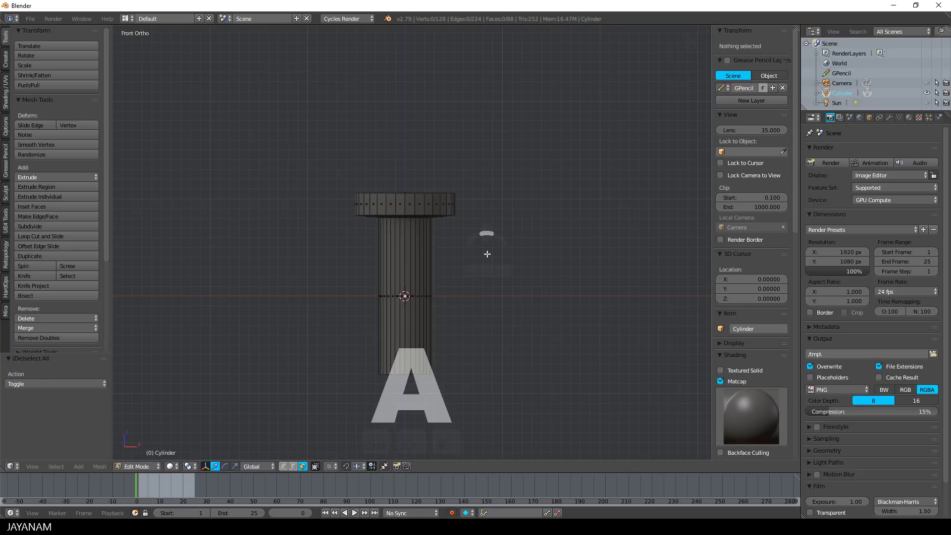
pyautogui.press('z')
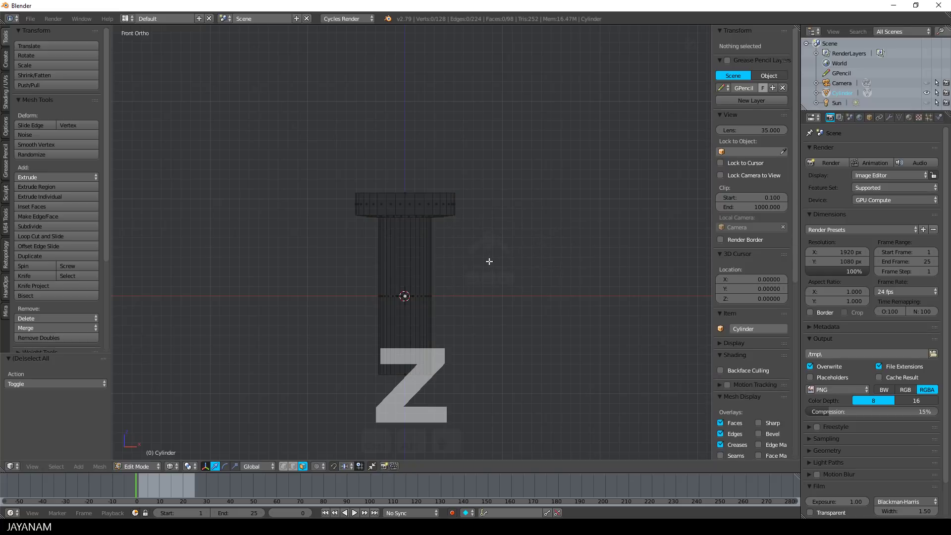
pyautogui.press('b')
pyautogui.moveTo(351, 201); pyautogui.dragTo(483, 206)
pyautogui.moveTo(483, 206); pyautogui.dragTo(487, 226, button='middle')
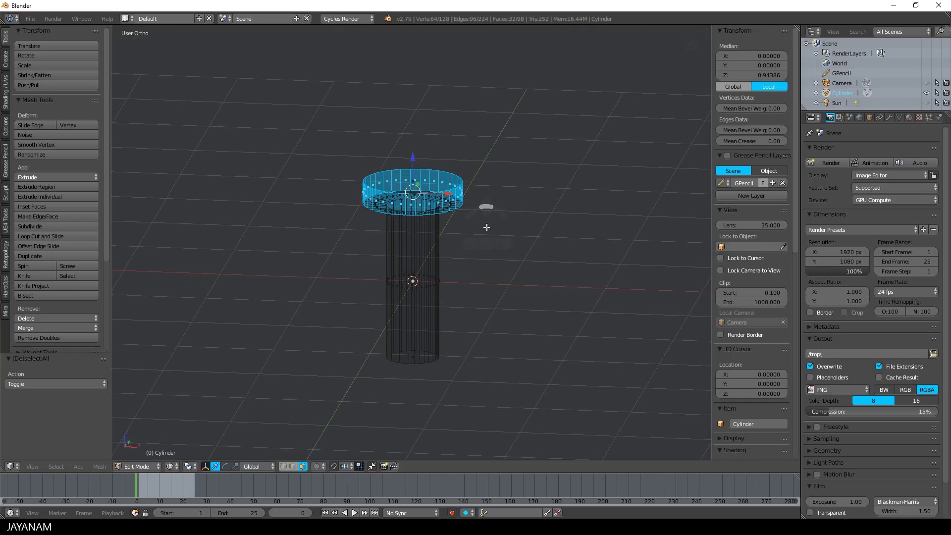
# - Return to solid shading and recheck the selection of a collar side face
pyautogui.press('z')
pyautogui.click(488, 282)
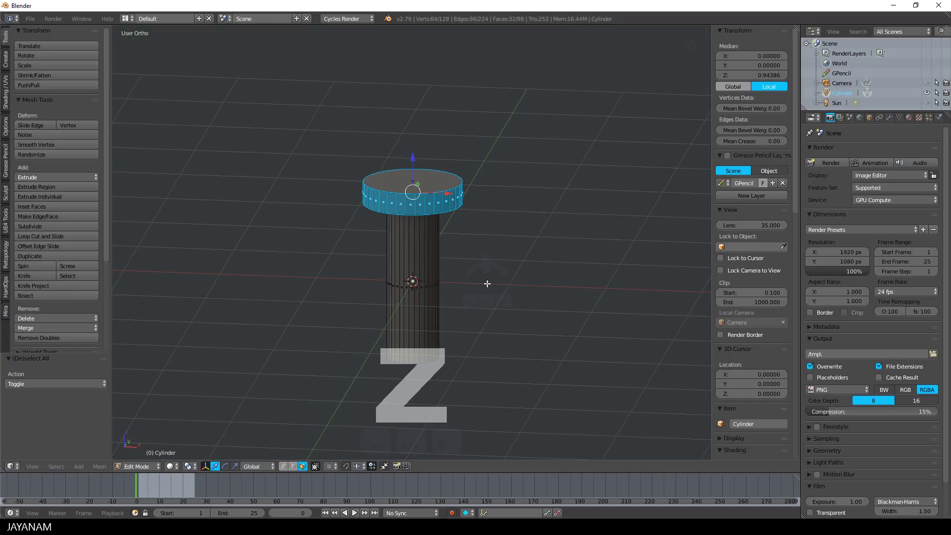
pyautogui.scroll(2, 470, 260)
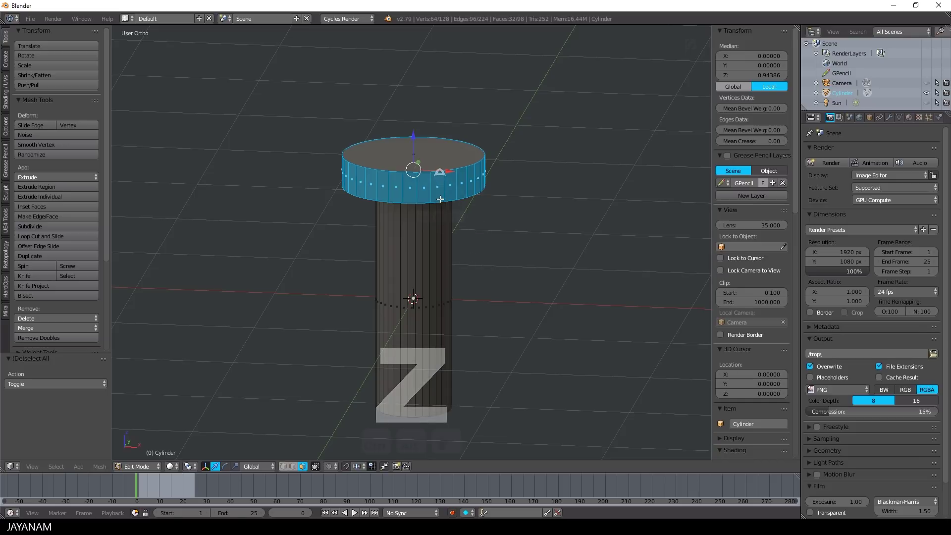
pyautogui.keyDown('shift'); pyautogui.rightClick(409, 190); pyautogui.keyUp('shift')
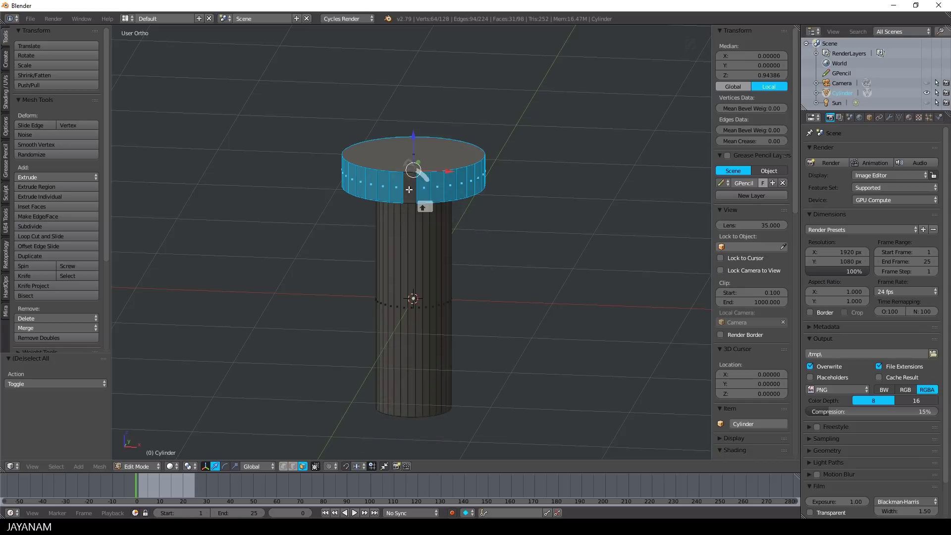
pyautogui.keyDown('shift'); pyautogui.rightClick(409, 189); pyautogui.keyUp('shift')
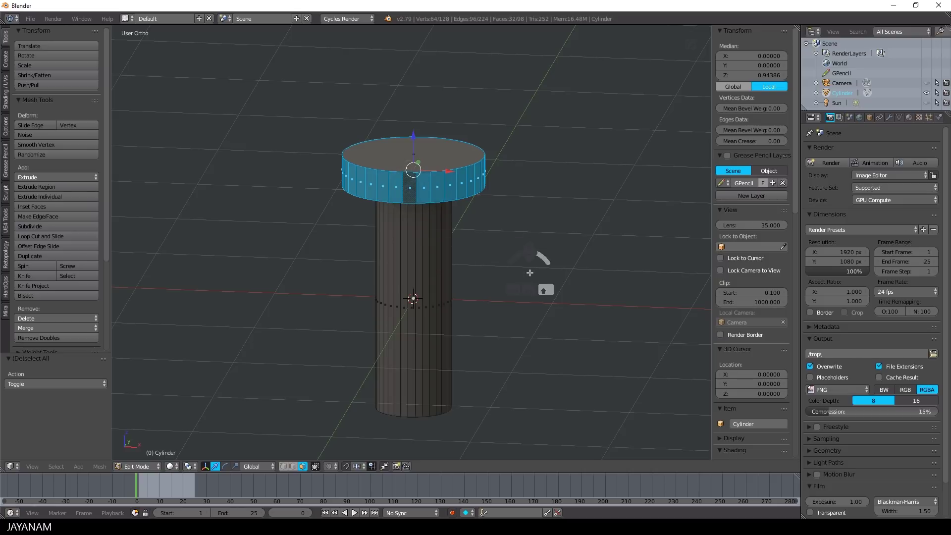
# - Run Checker Deselect so only every other collar side face stays selected
pyautogui.press('space')
pyautogui.write('check')
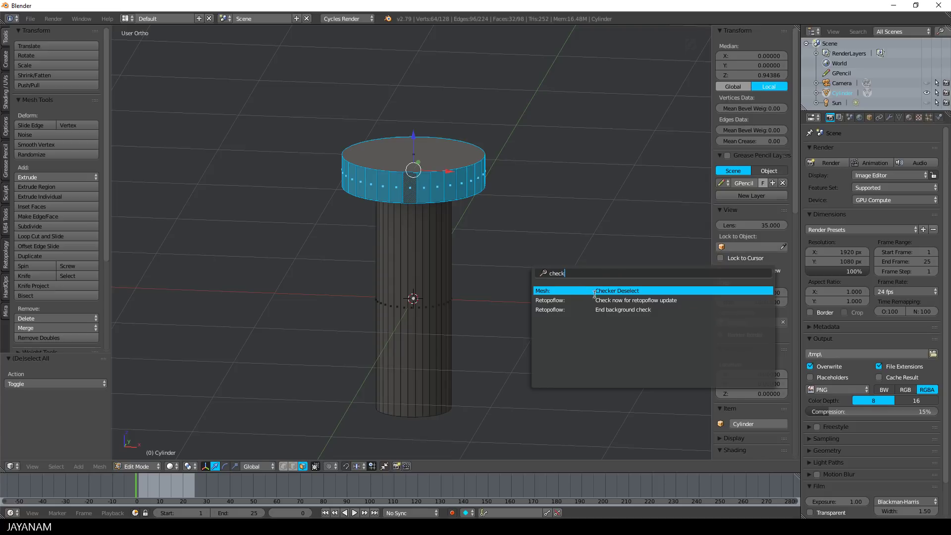
pyautogui.click(613, 290)
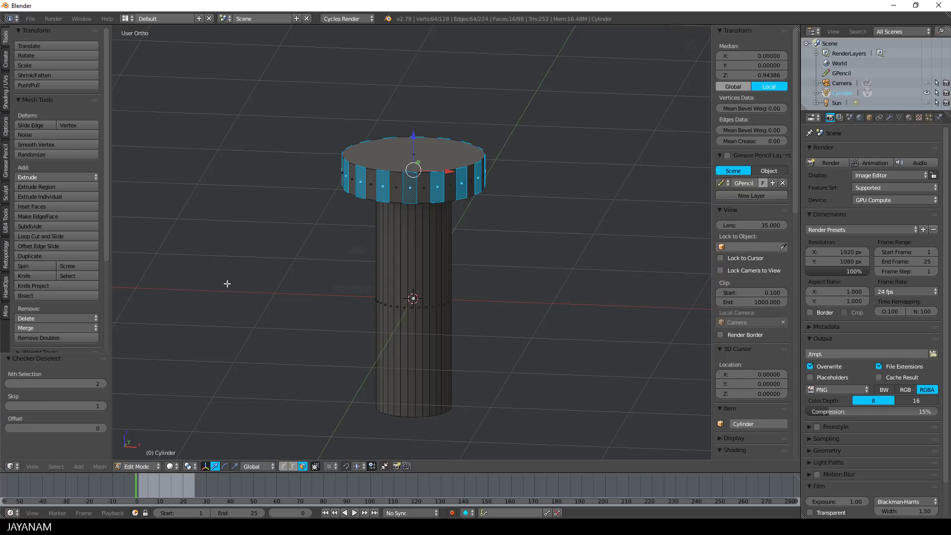
# - Extrude the selected faces individually by -0.056 and scale them to 0.839 along Z
pyautogui.click(69, 197)
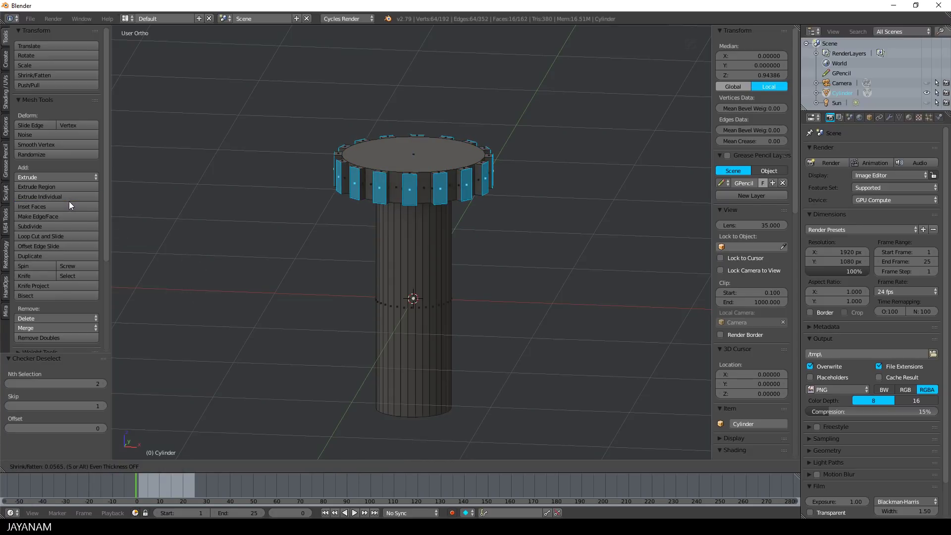
pyautogui.click(70, 201)
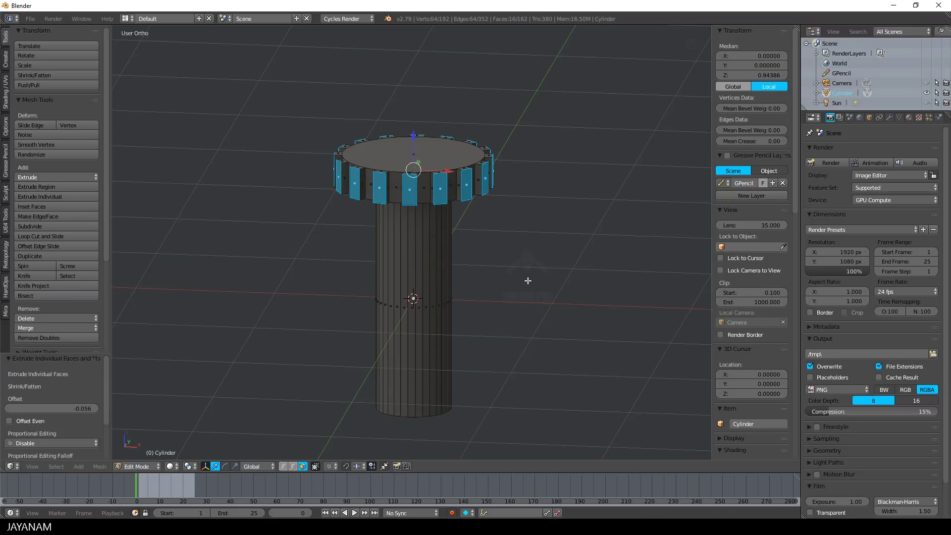
pyautogui.press('s')
pyautogui.press('z')
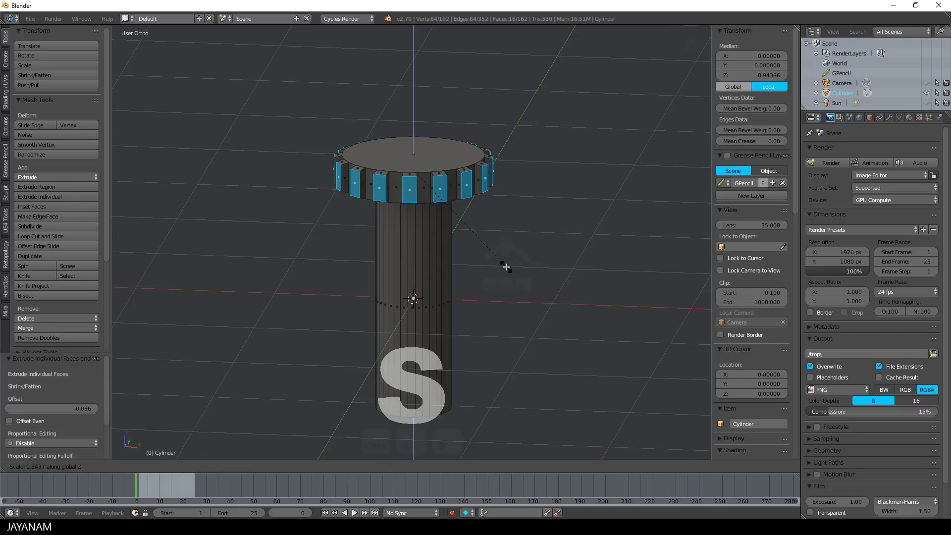
pyautogui.click(506, 266)
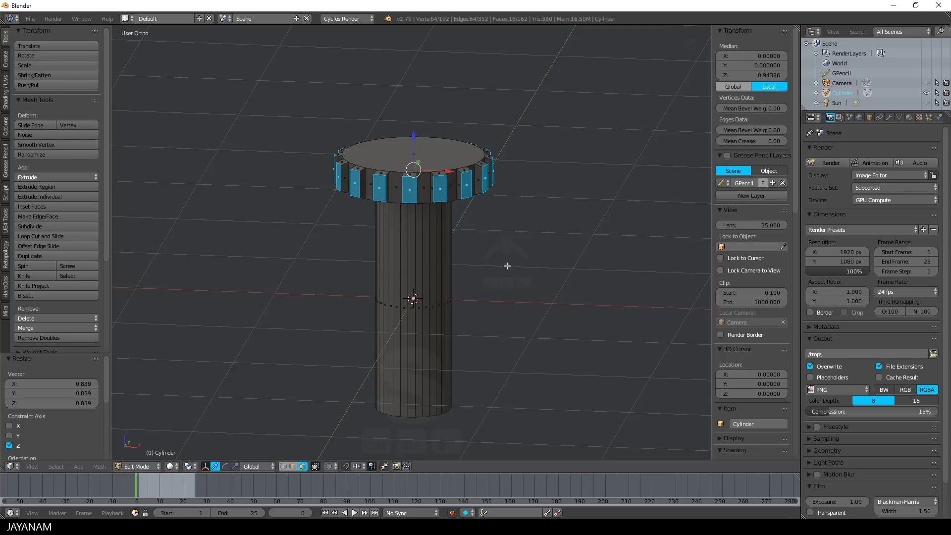
# - Select the collar's top cap face and inset it by 0.1333
pyautogui.press('a')
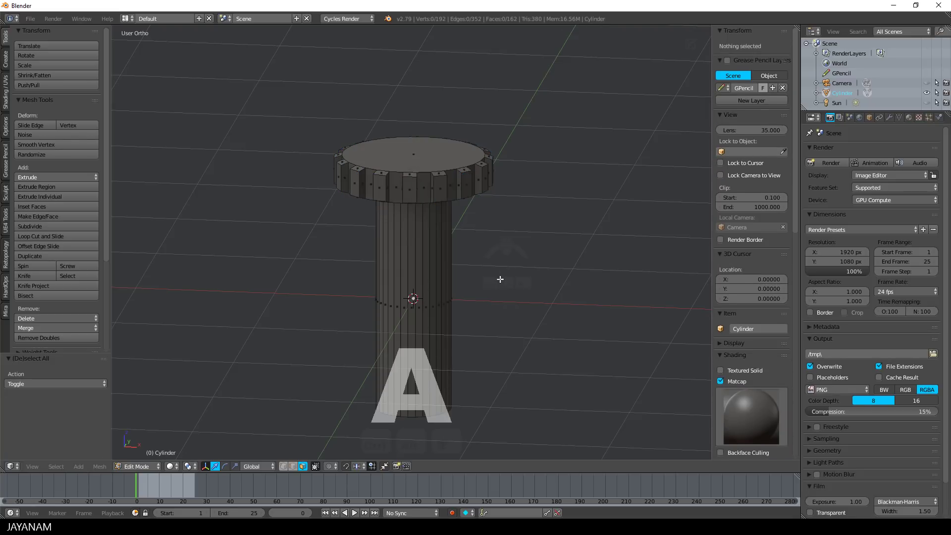
pyautogui.rightClick(415, 160)
pyautogui.moveTo(415, 161); pyautogui.dragTo(568, 255, button='middle')
pyautogui.press('i')
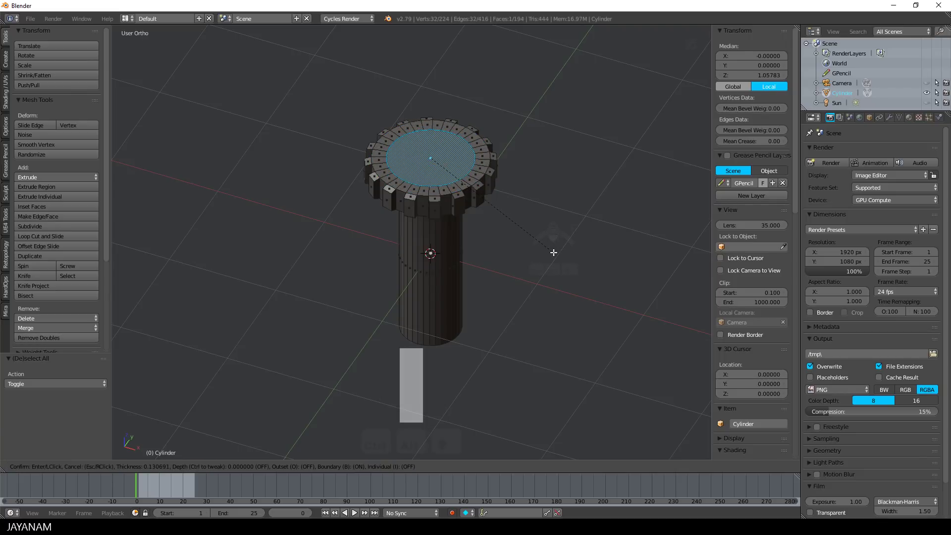
pyautogui.click(553, 252)
# - Extrude the inset centre face down 0.083 and shrink it to 0.852
pyautogui.press('e')
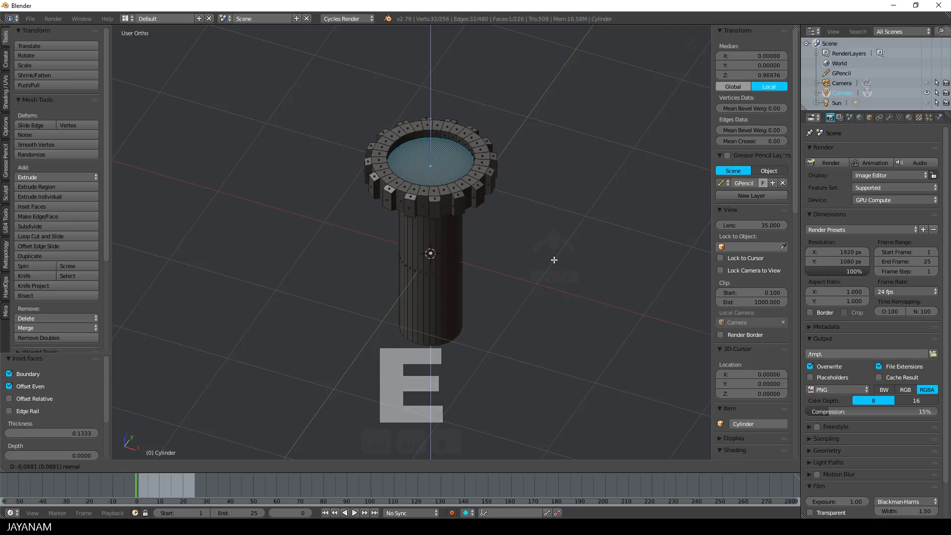
pyautogui.click(554, 259)
pyautogui.press('s')
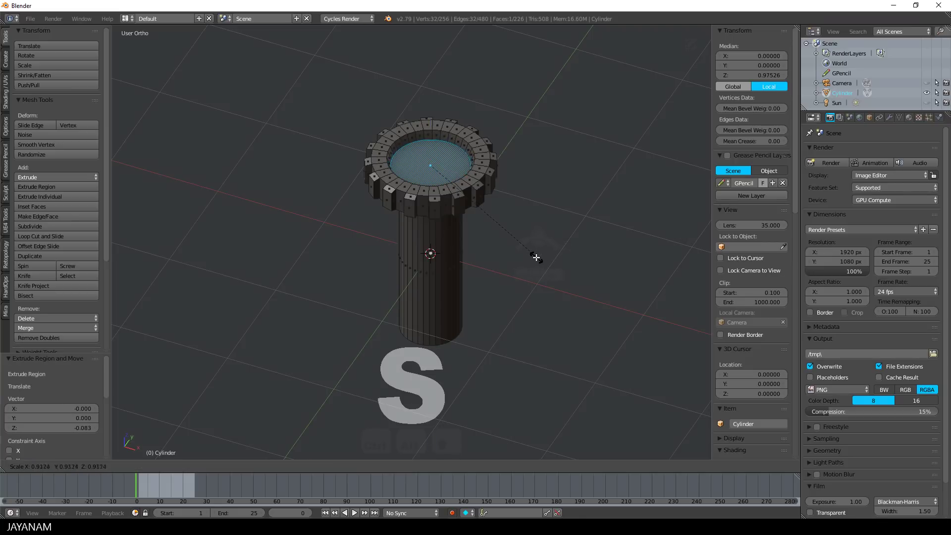
pyautogui.click(528, 254)
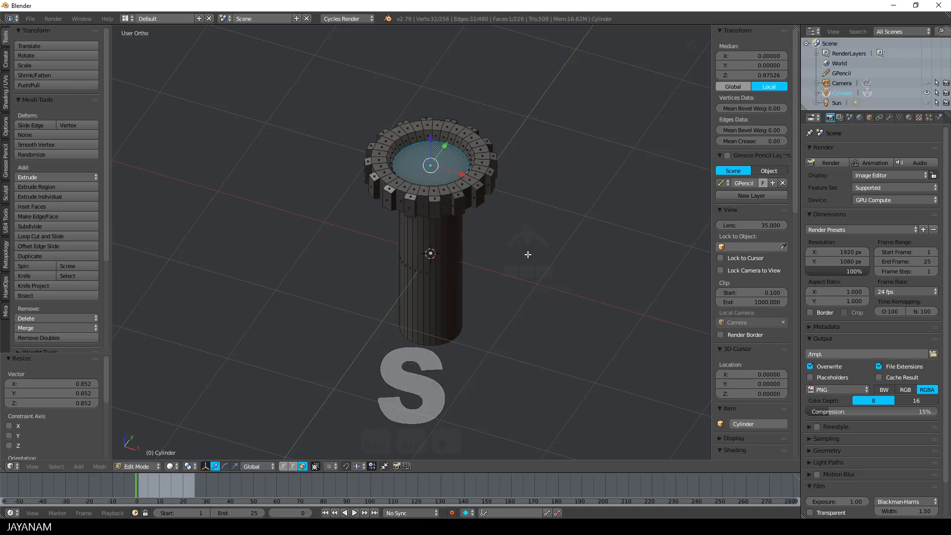
# - Select the recessed top face alone and raise it slightly, by 0.017
pyautogui.press('a')
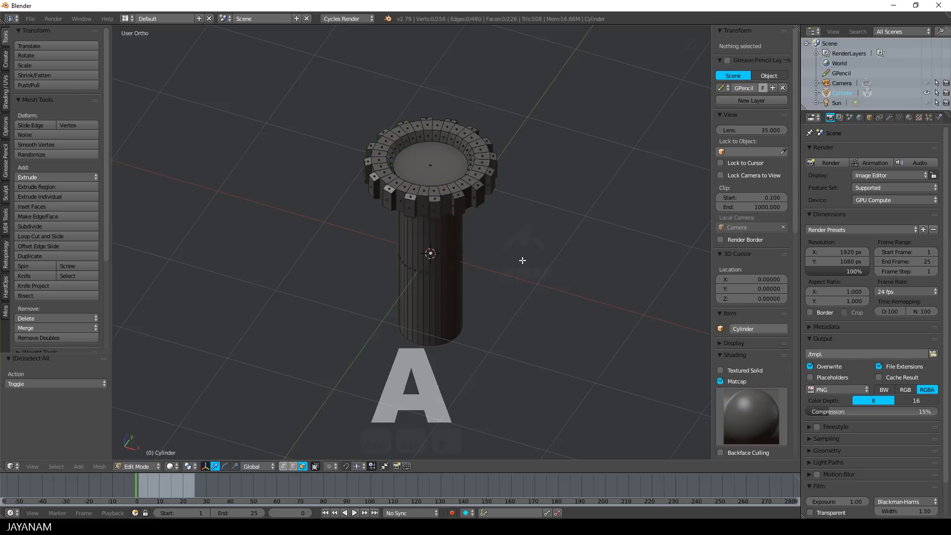
pyautogui.rightClick(448, 178)
pyautogui.moveTo(429, 139); pyautogui.dragTo(430, 138)
# - In front wireframe view, add two evenly spaced loop cuts around the shaft
pyautogui.press('KP_1')
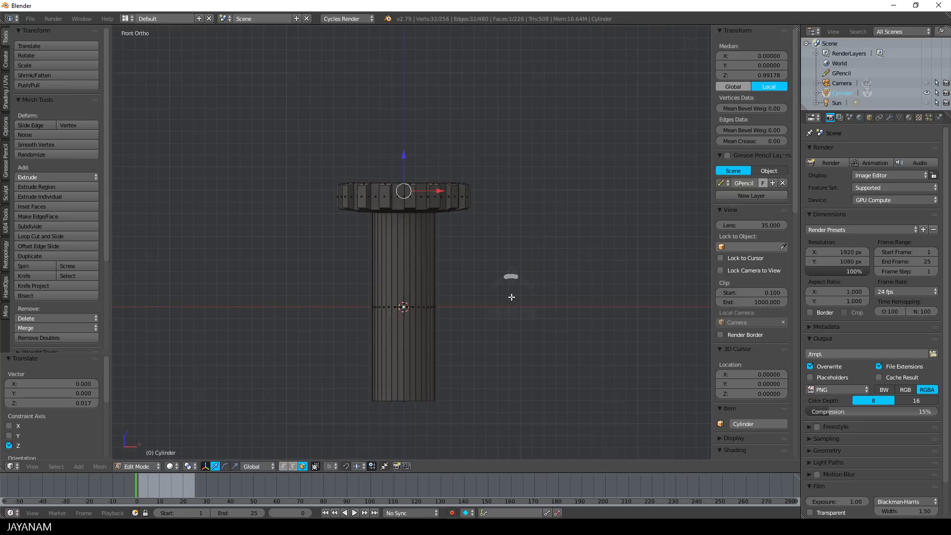
pyautogui.press('z')
pyautogui.click(575, 295)
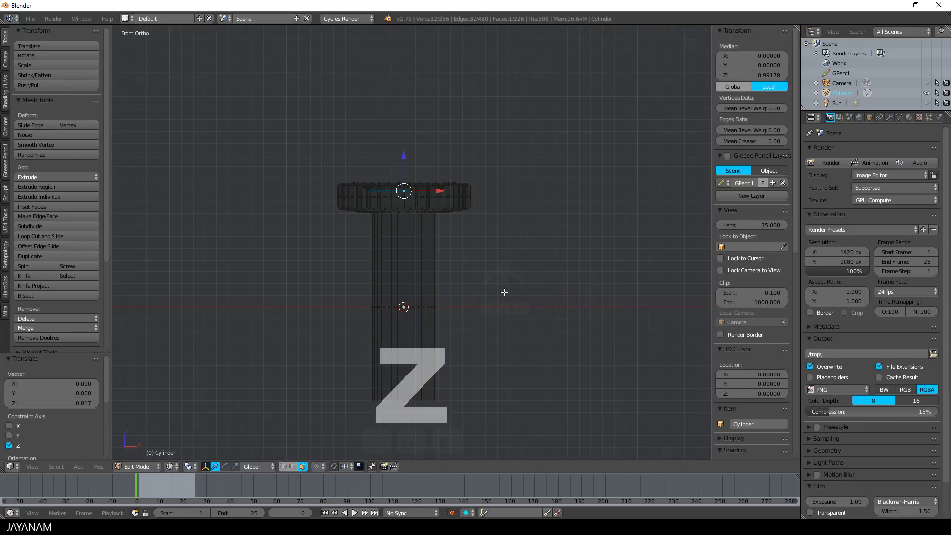
pyautogui.press('a')
pyautogui.hotkey('ctrl', 'r')
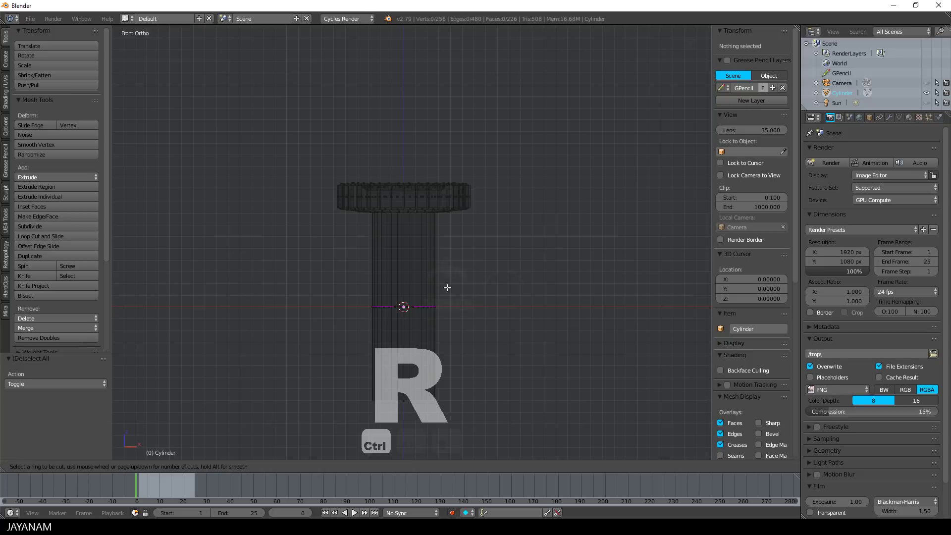
pyautogui.scroll(1, 400, 280)
pyautogui.click(400, 280)
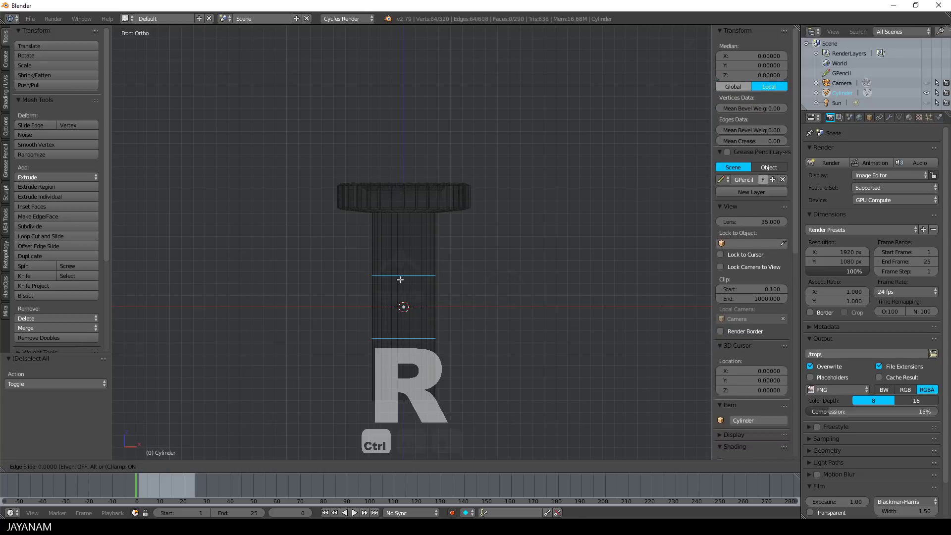
pyautogui.rightClick(400, 278)
# - Box-select the middle band, extrude it in place and shrink it to 0.852
pyautogui.press('b')
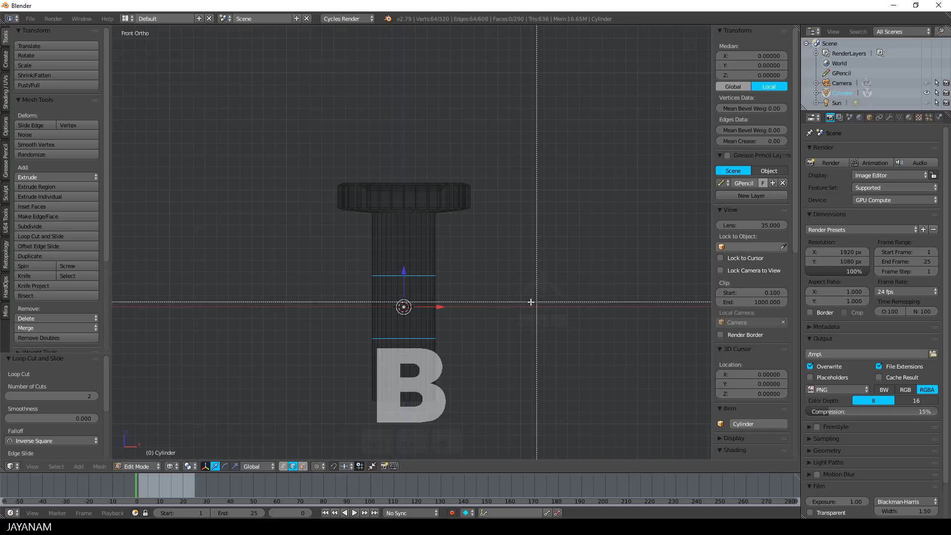
pyautogui.moveTo(303, 287); pyautogui.dragTo(501, 325)
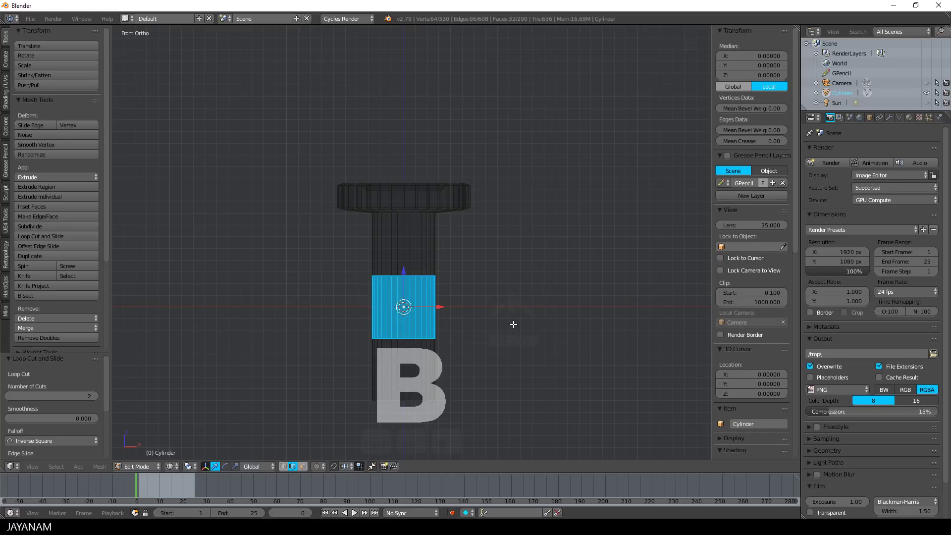
pyautogui.press('e')
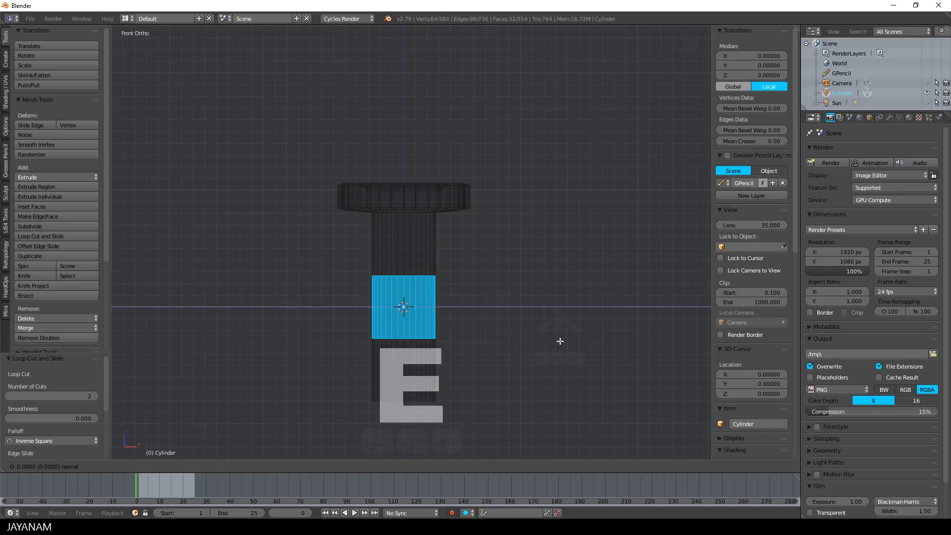
pyautogui.rightClick(560, 341)
pyautogui.press('s')
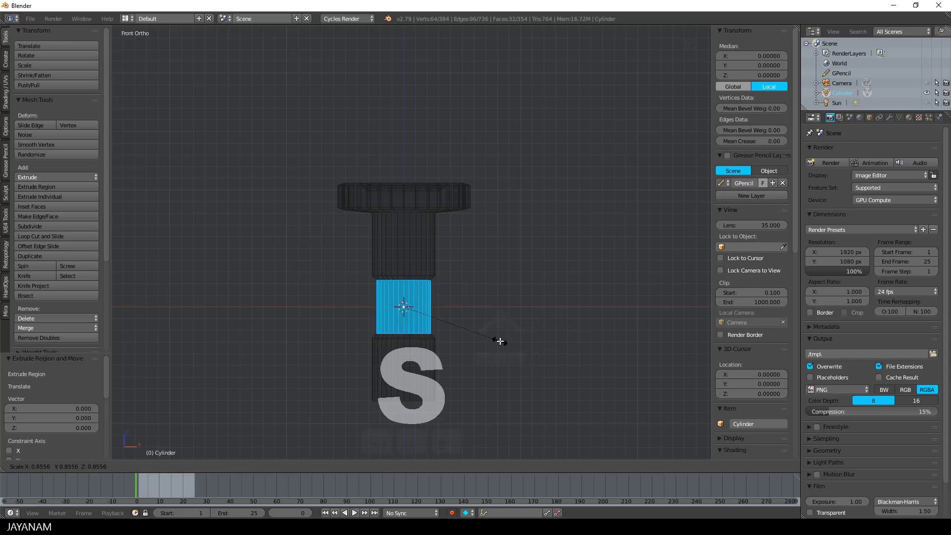
pyautogui.click(500, 341)
pyautogui.scroll(-3, 500, 341)
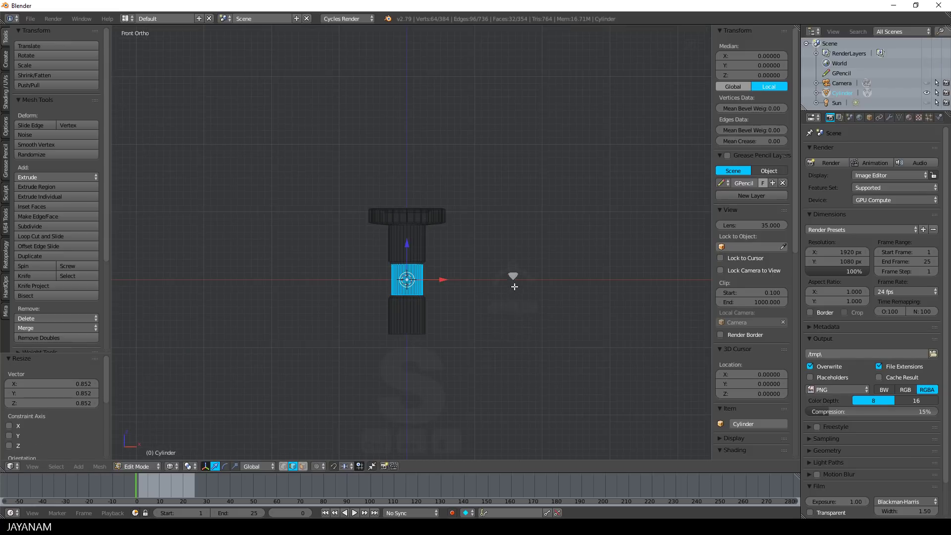
pyautogui.scroll(3, 514, 286)
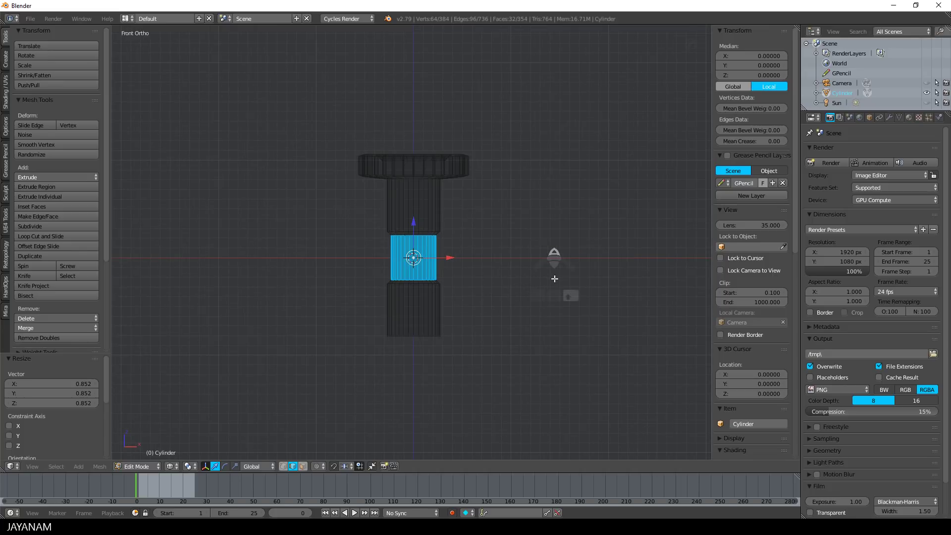
# - Add one loop cut to the shaft and slide it down near the bottom end
pyautogui.press('a')
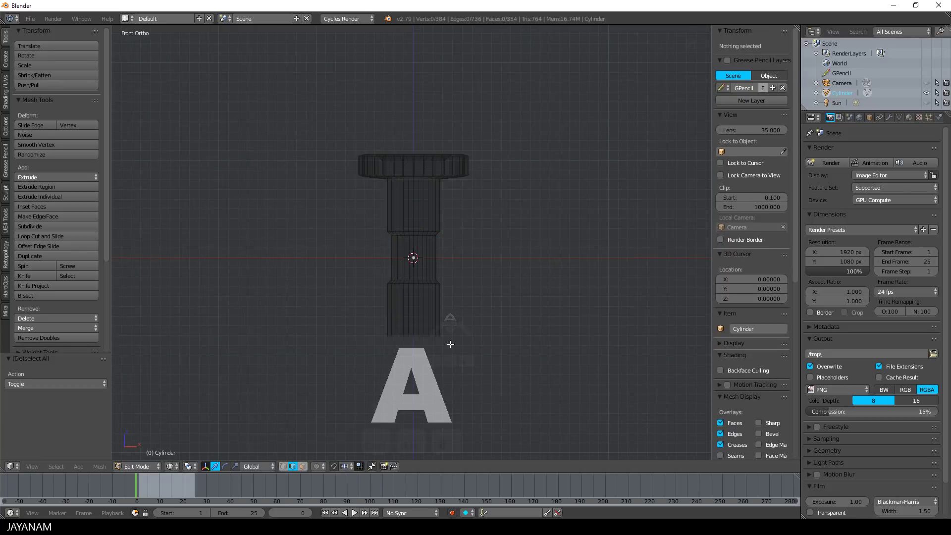
pyautogui.hotkey('ctrl', 'r')
pyautogui.click(439, 334)
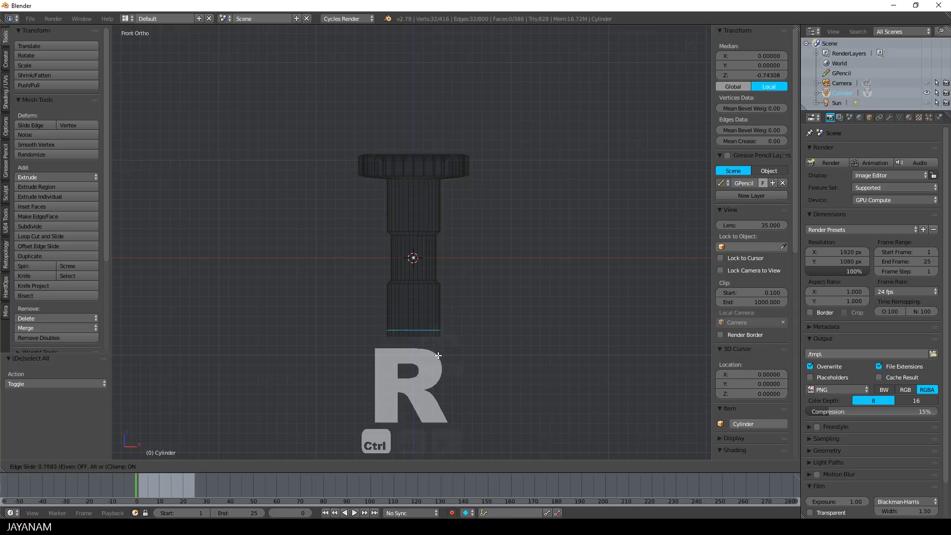
pyautogui.click(439, 358)
pyautogui.scroll(4, 495, 297)
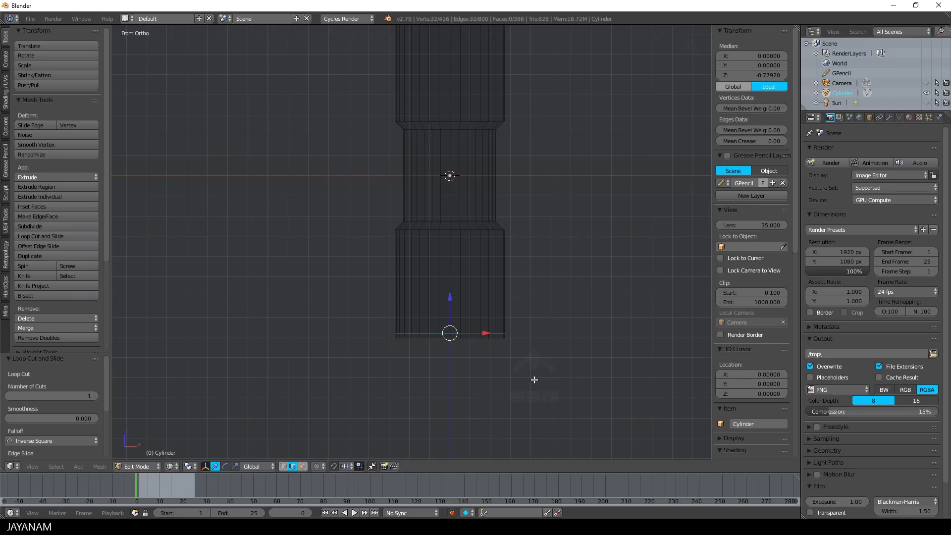
# - Box-select the shaft's bottom face and scale it down to 0.926
pyautogui.press('a')
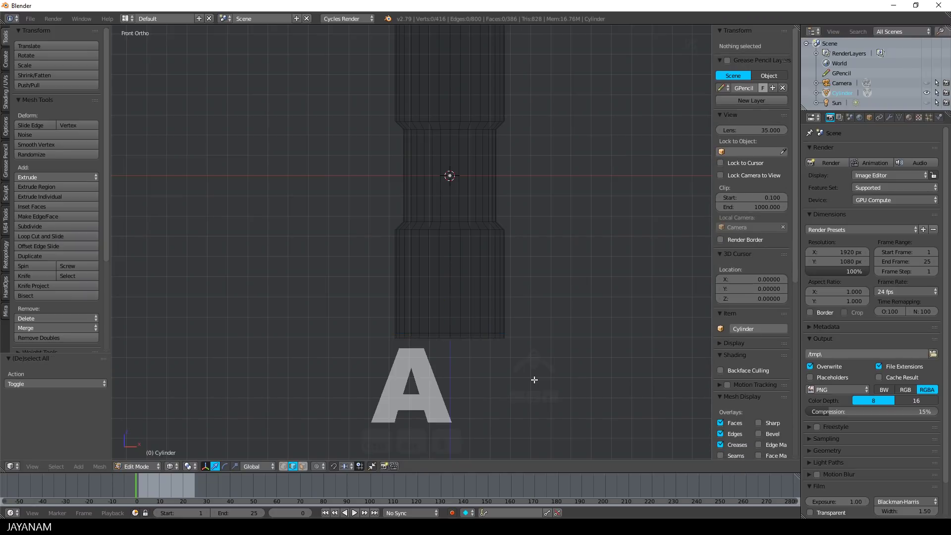
pyautogui.press('b')
pyautogui.moveTo(572, 378); pyautogui.dragTo(328, 335)
pyautogui.press('s')
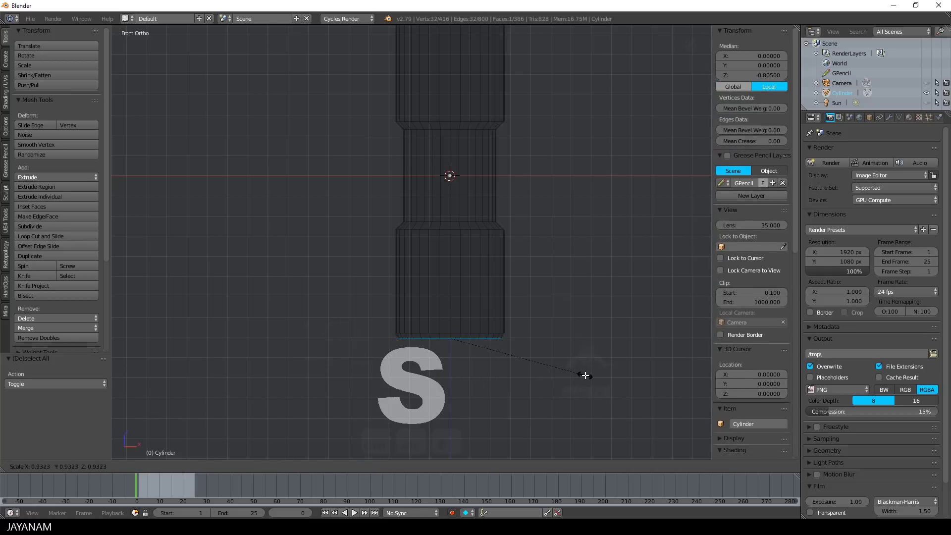
pyautogui.click(584, 375)
# - Deselect everything and return the angled view to solid shading
pyautogui.press('a')
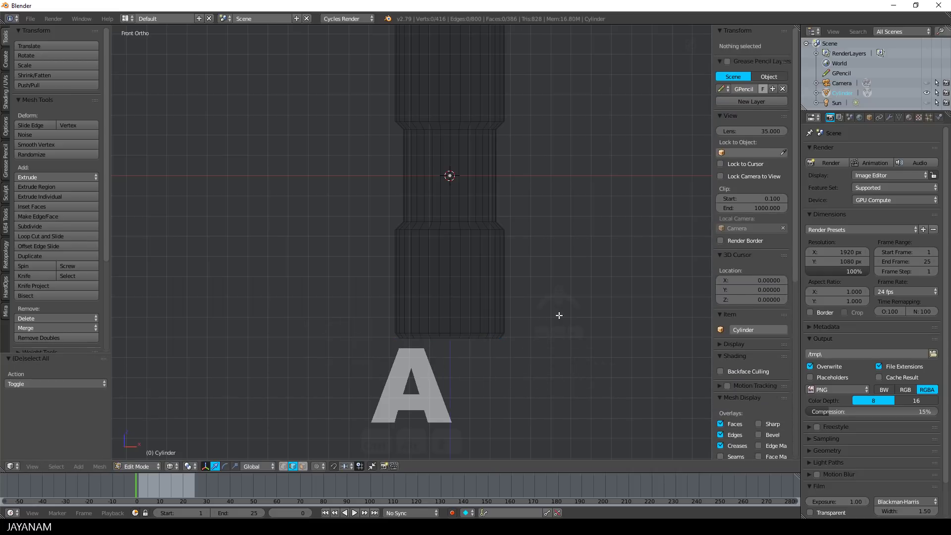
pyautogui.moveTo(558, 314); pyautogui.dragTo(521, 310, button='middle')
pyautogui.press('z')
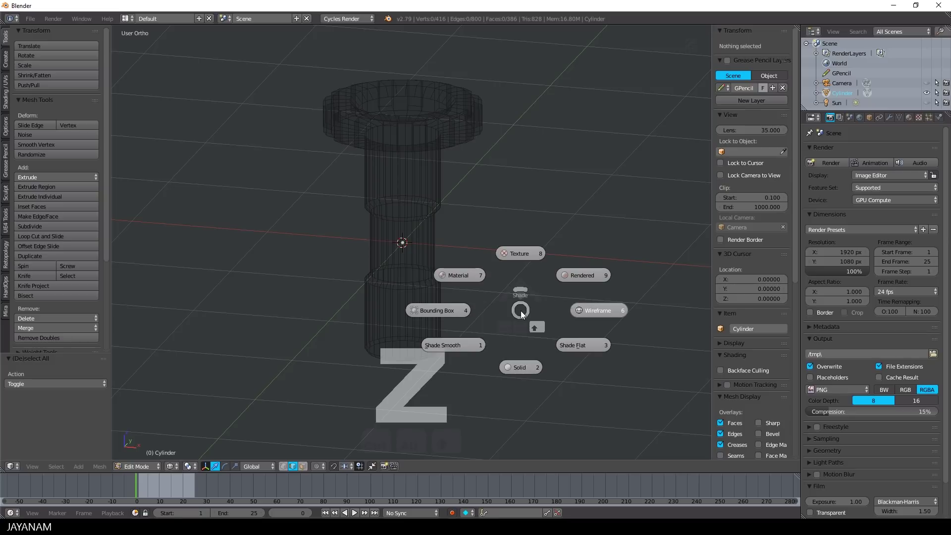
pyautogui.click(525, 318)
pyautogui.hotkey('shift', 'a')
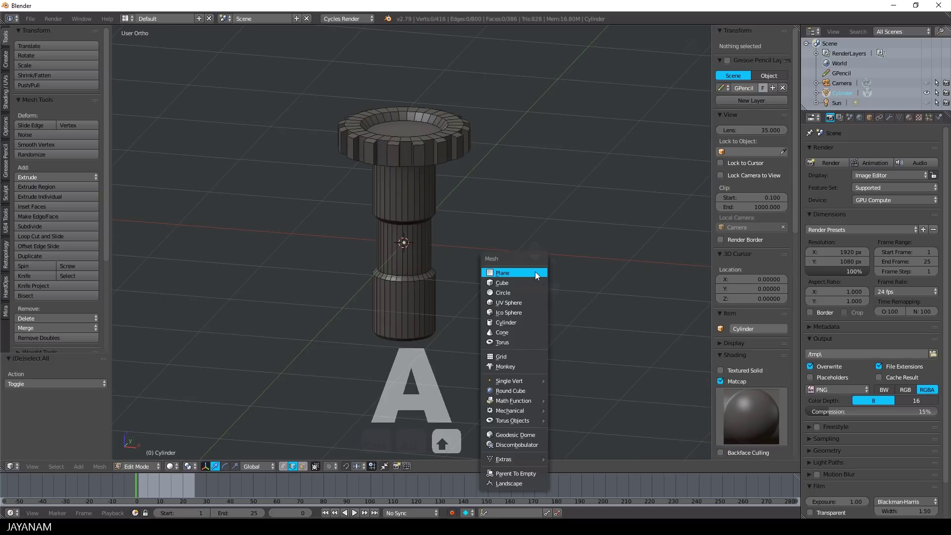
pyautogui.press('Escape')
# - In Object Mode, add a cylinder with 5 vertices and radius 0.160
pyautogui.hotkey('ctrl', 'Tab')
pyautogui.click(471, 275)
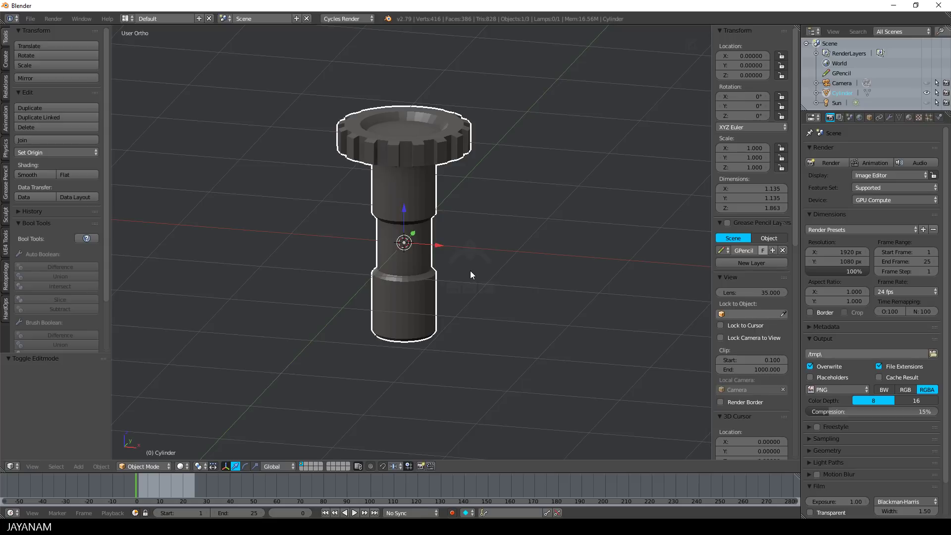
pyautogui.hotkey('shift', 'a')
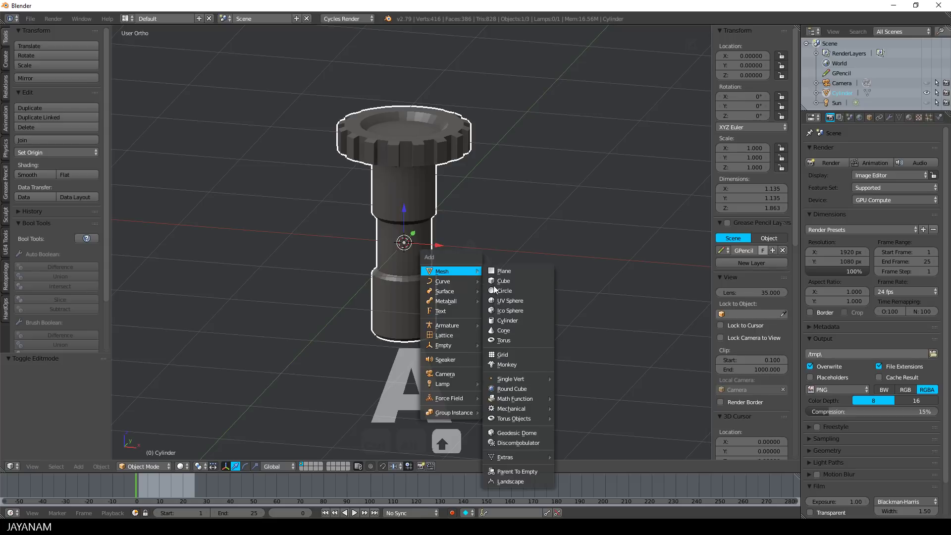
pyautogui.click(510, 319)
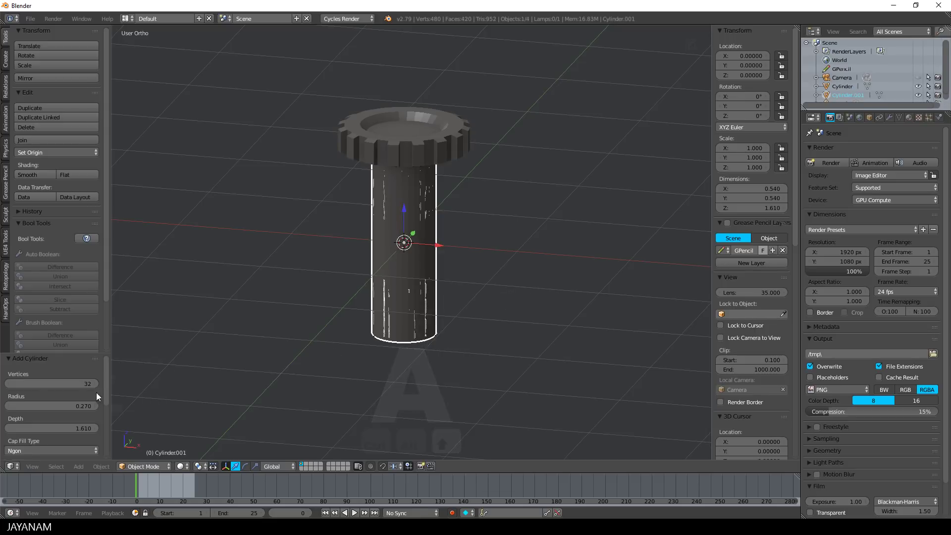
pyautogui.click(43, 384)
pyautogui.write('5')
pyautogui.press('Return')
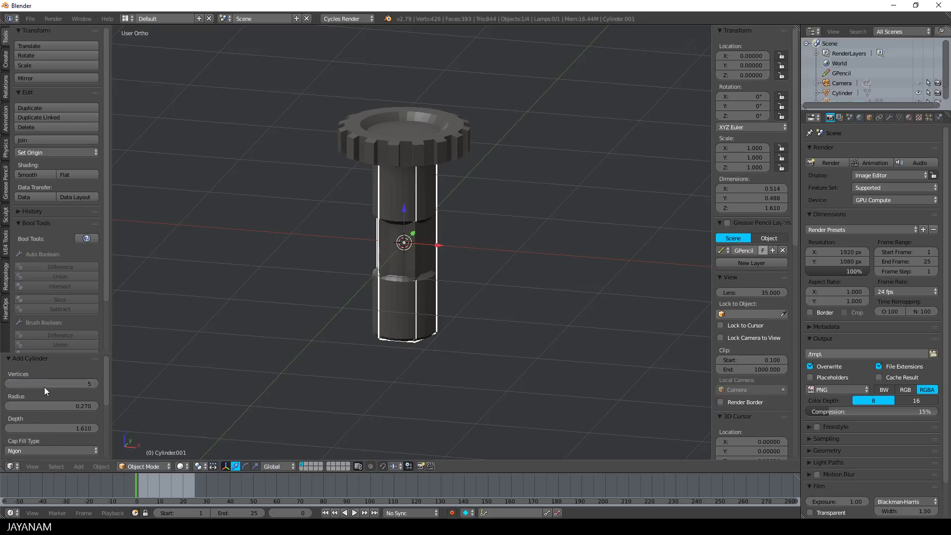
pyautogui.moveTo(59, 406); pyautogui.dragTo(50, 406)
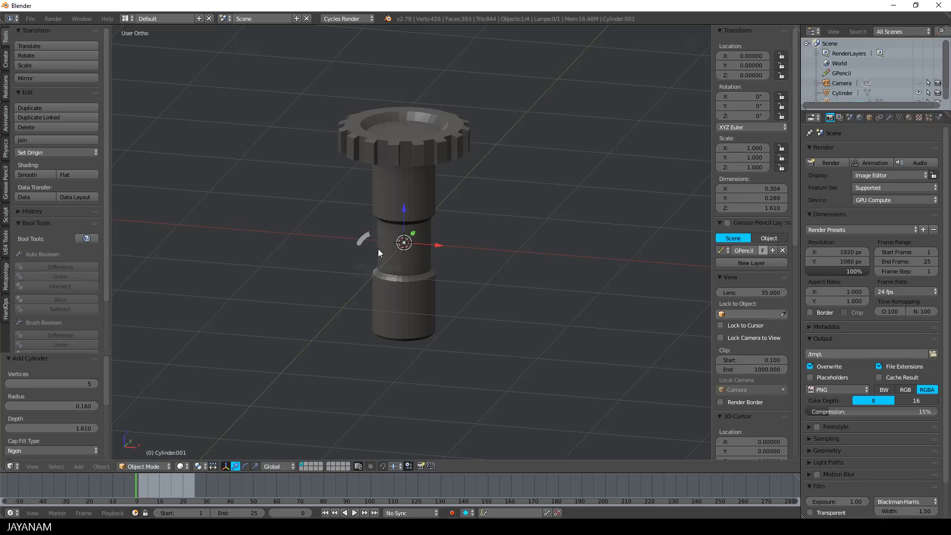
# - Raise the five-sided prism along Z to 1.097, through the gear collar
pyautogui.moveTo(401, 216); pyautogui.dragTo(396, 90)
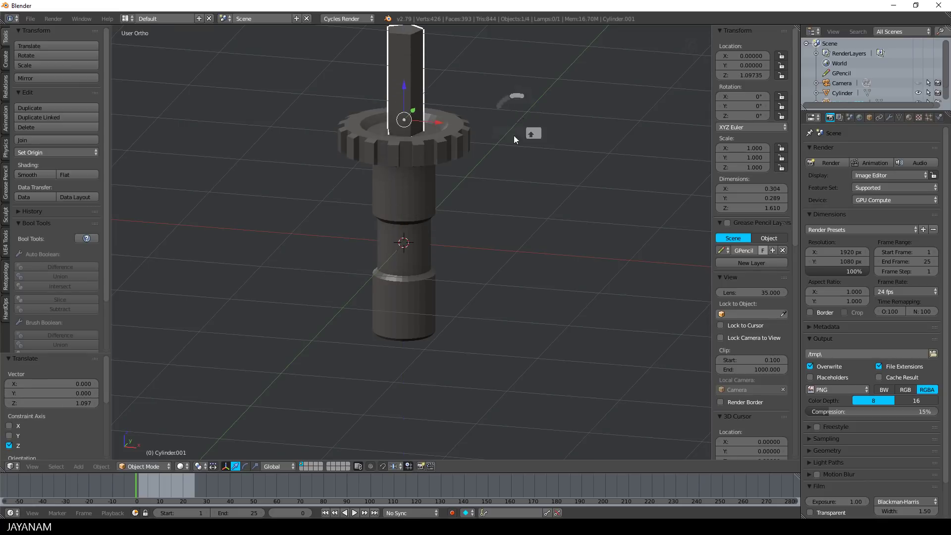
pyautogui.keyDown('shift'); pyautogui.moveTo(513, 135); pyautogui.dragTo(543, 222, button='middle'); pyautogui.keyUp('shift')
pyautogui.scroll(4, 551, 225)
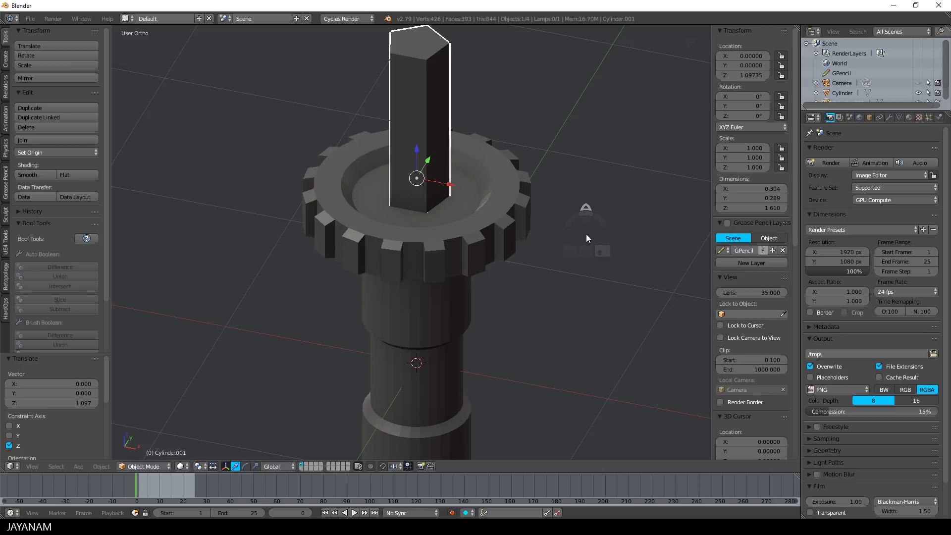
# - In front wireframe view, move the prism to Z 1.711, then restore solid shading
pyautogui.press('KP_1')
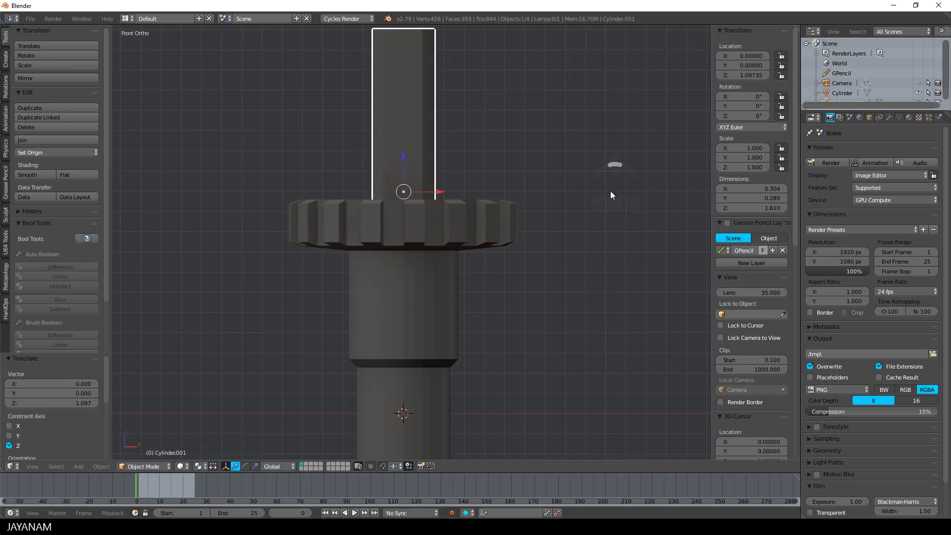
pyautogui.press('z')
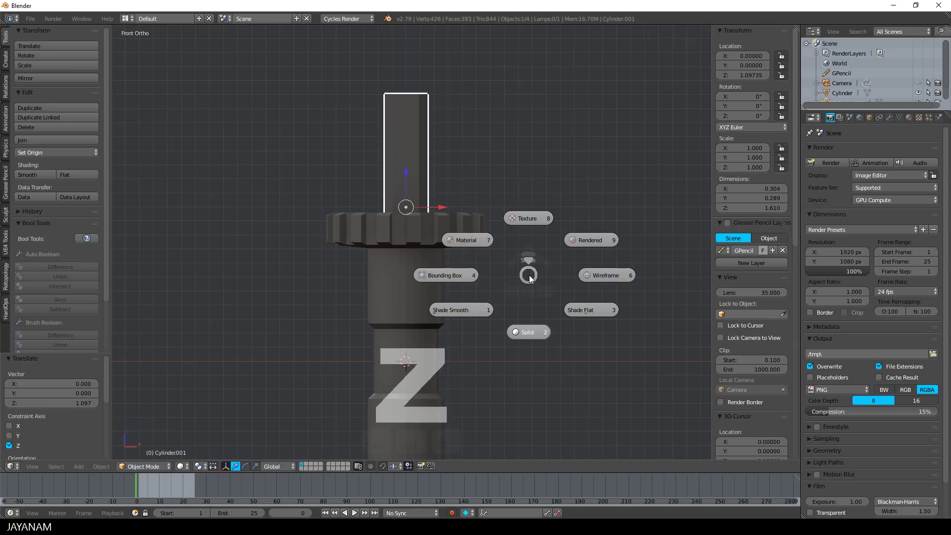
pyautogui.click(595, 276)
pyautogui.moveTo(410, 172); pyautogui.dragTo(419, 88)
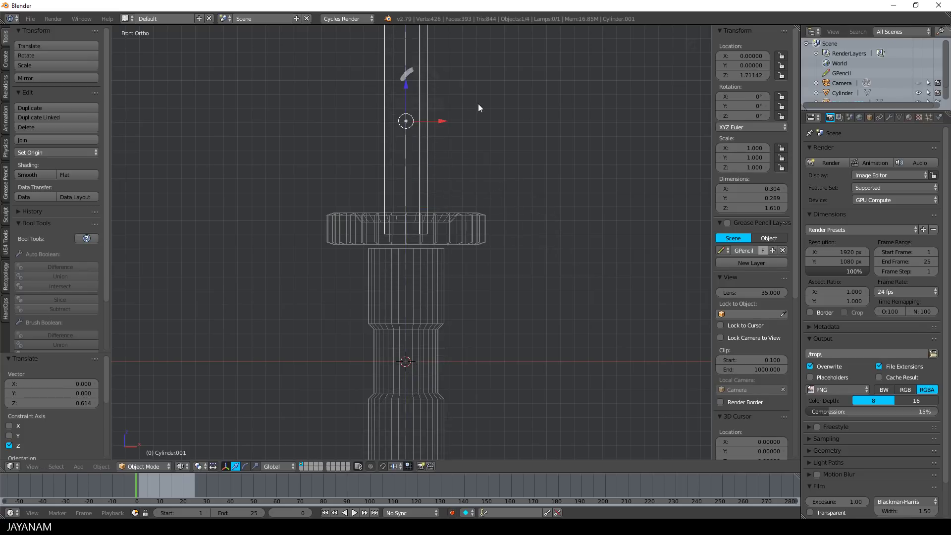
pyautogui.moveTo(478, 103); pyautogui.dragTo(539, 152, button='middle')
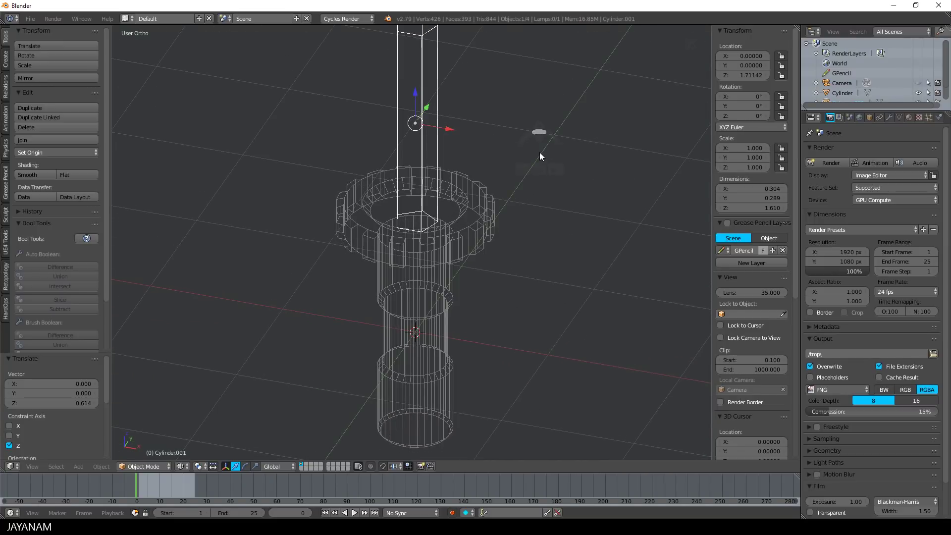
pyautogui.press('z')
pyautogui.click(536, 210)
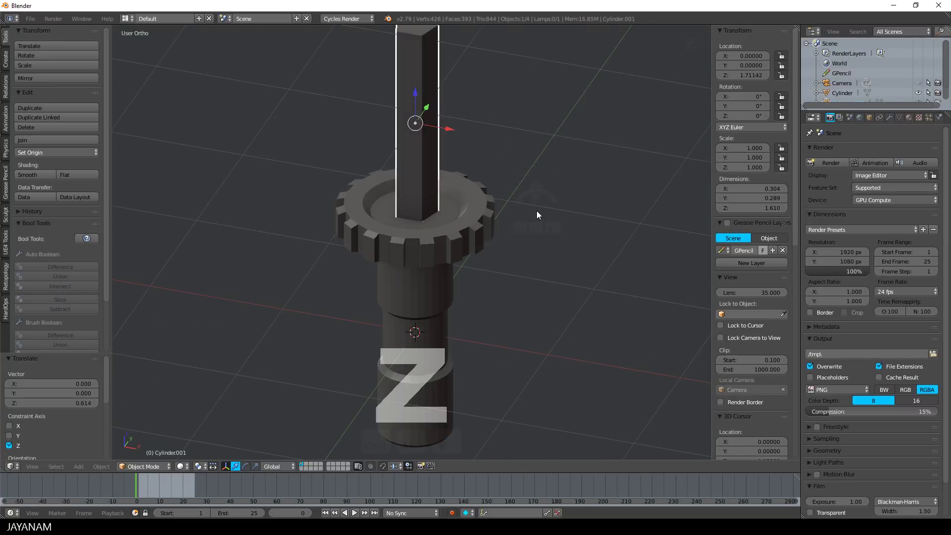
# - Give the gear cylinder a Boolean Difference modifier cutting with Cylinder.001, and apply it
pyautogui.rightClick(450, 216)
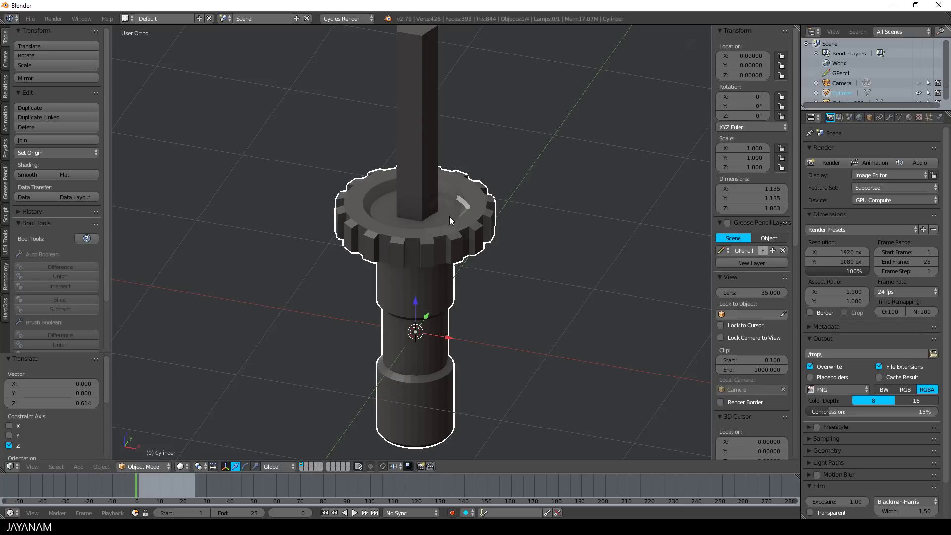
pyautogui.click(890, 117)
pyautogui.click(841, 152)
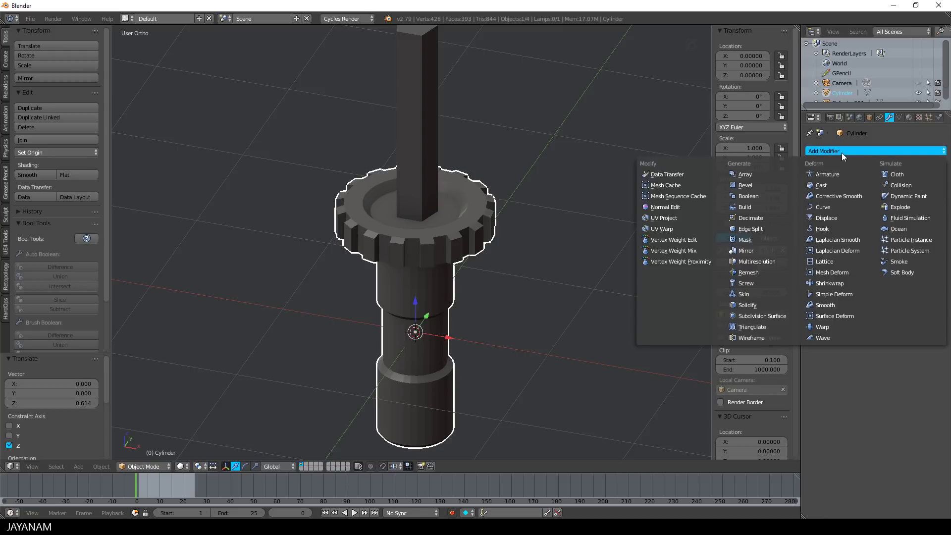
pyautogui.click(755, 197)
pyautogui.click(841, 206)
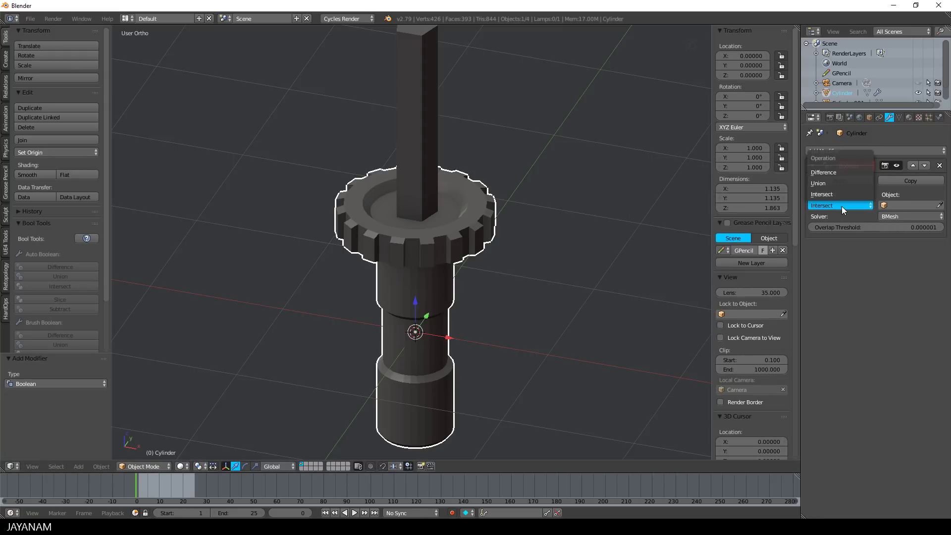
pyautogui.click(837, 175)
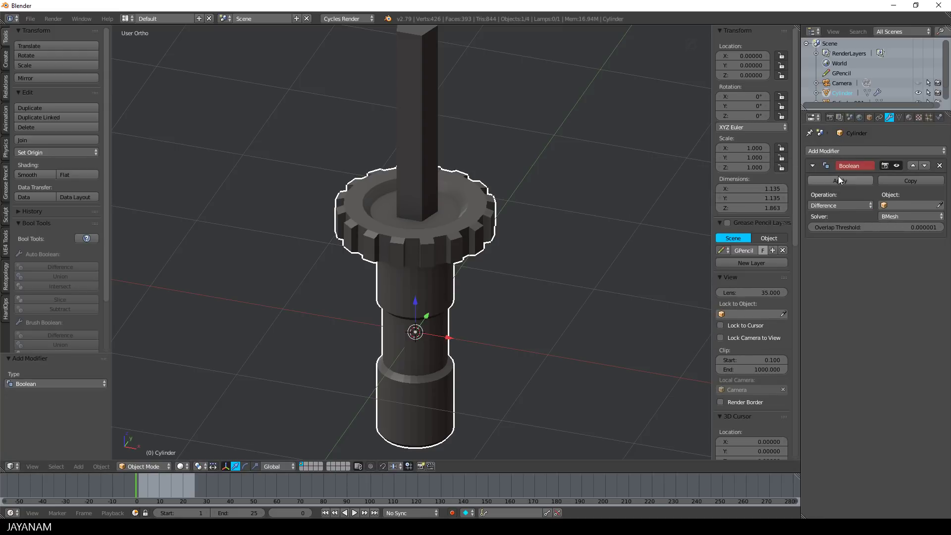
pyautogui.click(940, 203)
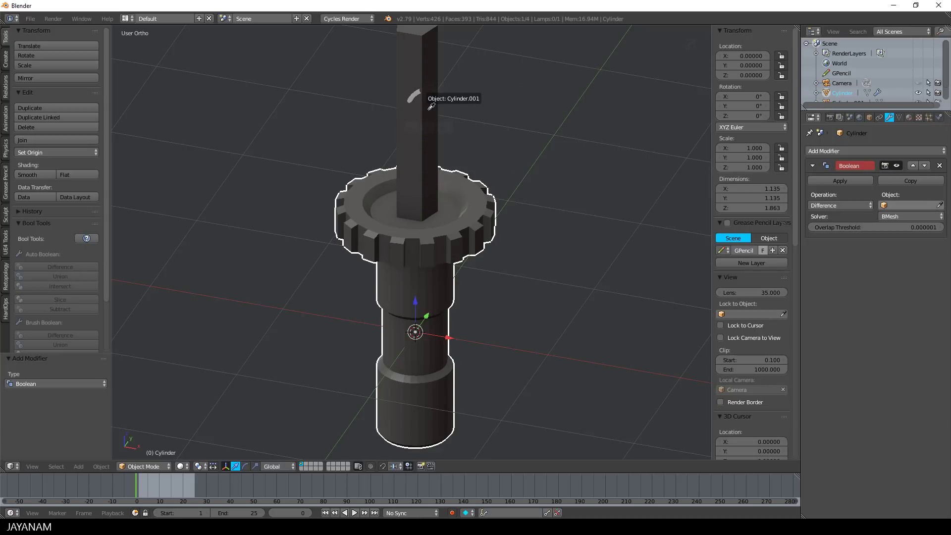
pyautogui.click(407, 98)
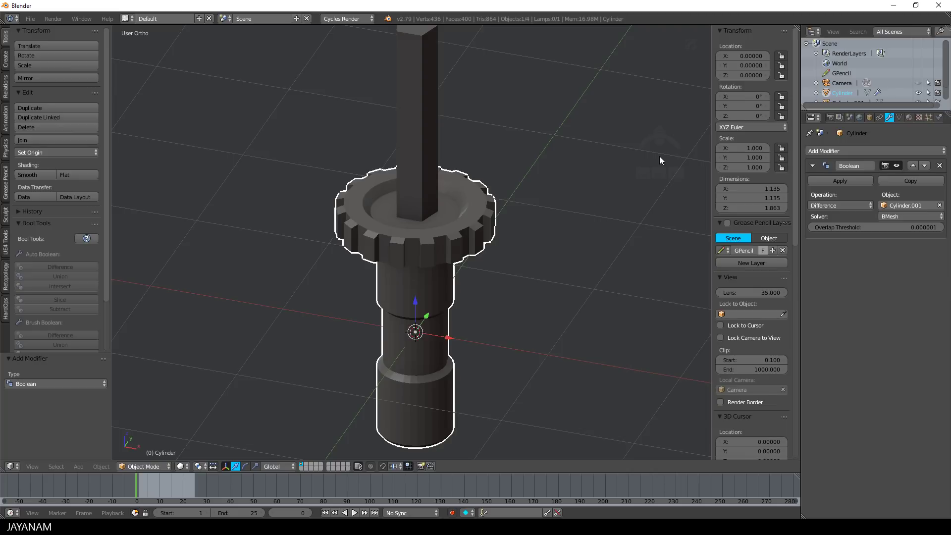
pyautogui.click(832, 180)
# - Slide the hex bar along X to 0.908 to reveal the pentagonal socket, then select the gear
pyautogui.rightClick(413, 151)
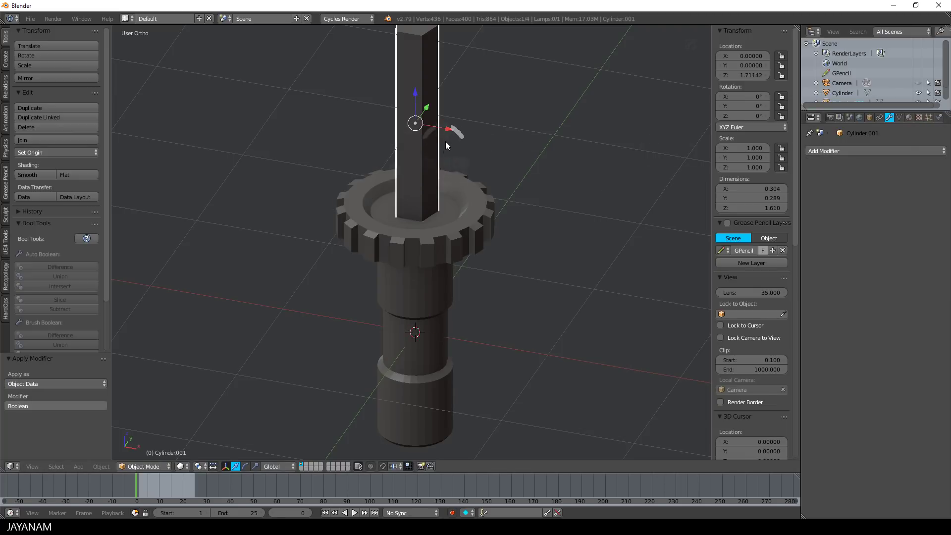
pyautogui.moveTo(446, 133); pyautogui.dragTo(562, 171)
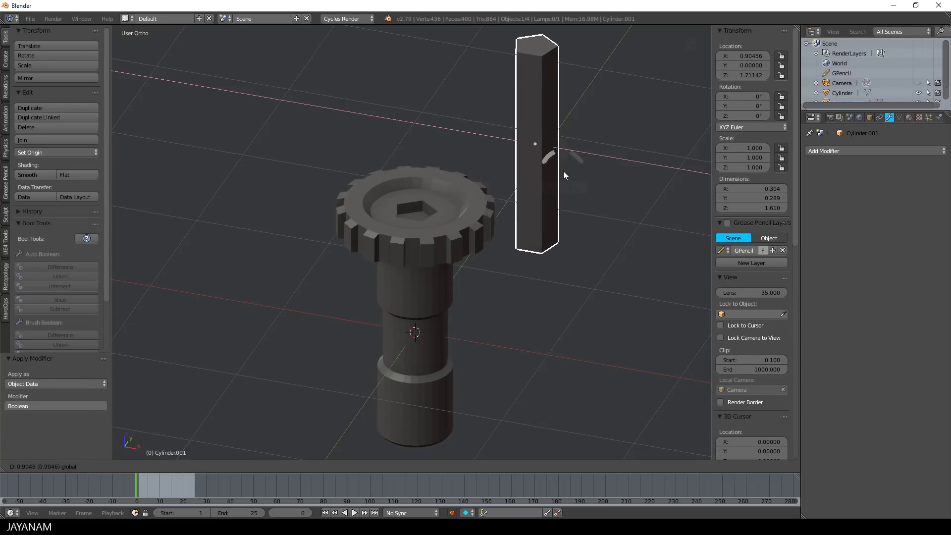
pyautogui.keyDown('shift'); pyautogui.moveTo(562, 257); pyautogui.dragTo(557, 200, button='middle'); pyautogui.keyUp('shift')
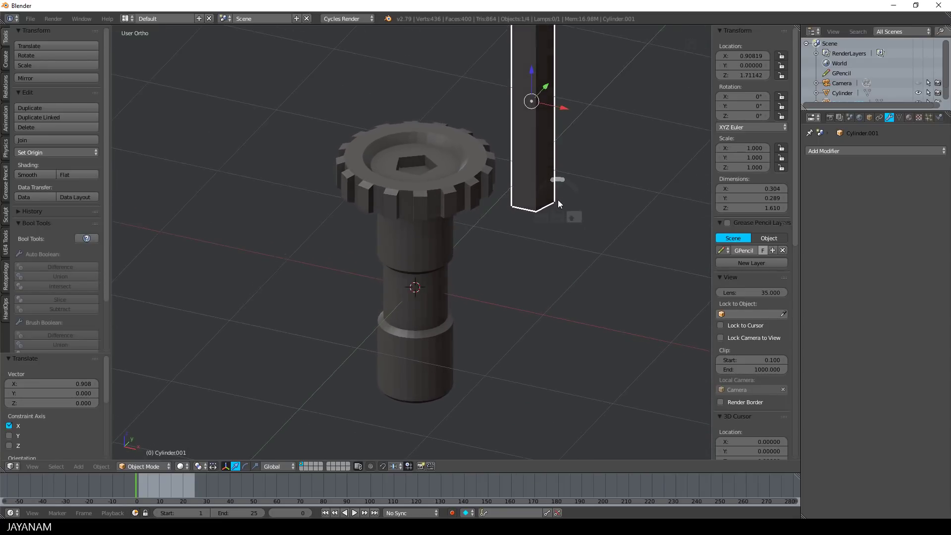
pyautogui.rightClick(424, 189)
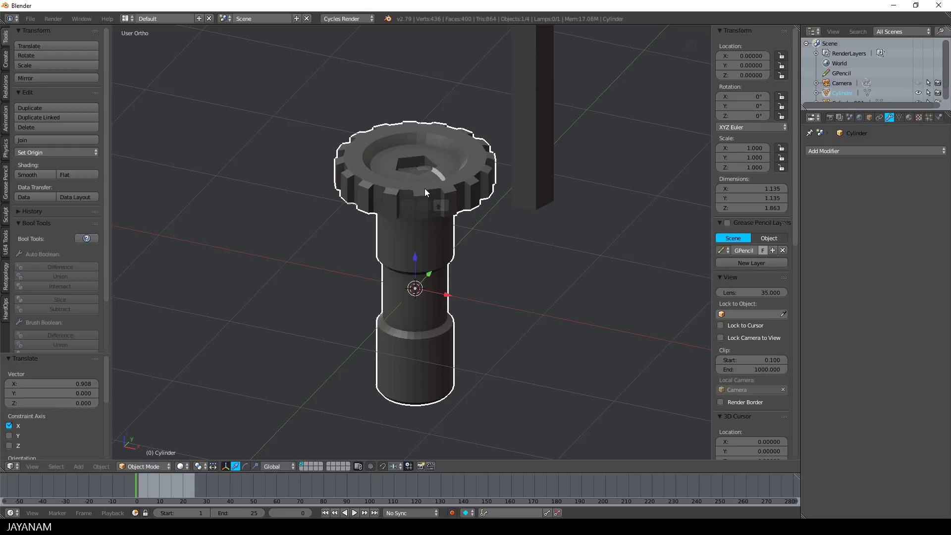
# - Smooth-shade the gear cylinder and enter Edit Mode with everything deselected
pyautogui.click(30, 174)
pyautogui.press('Tab')
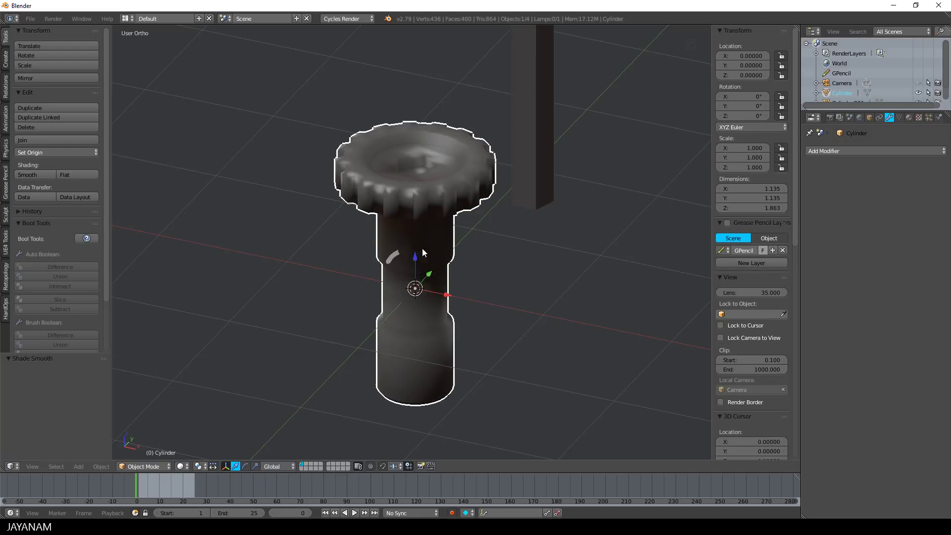
pyautogui.click(487, 244)
pyautogui.press('a')
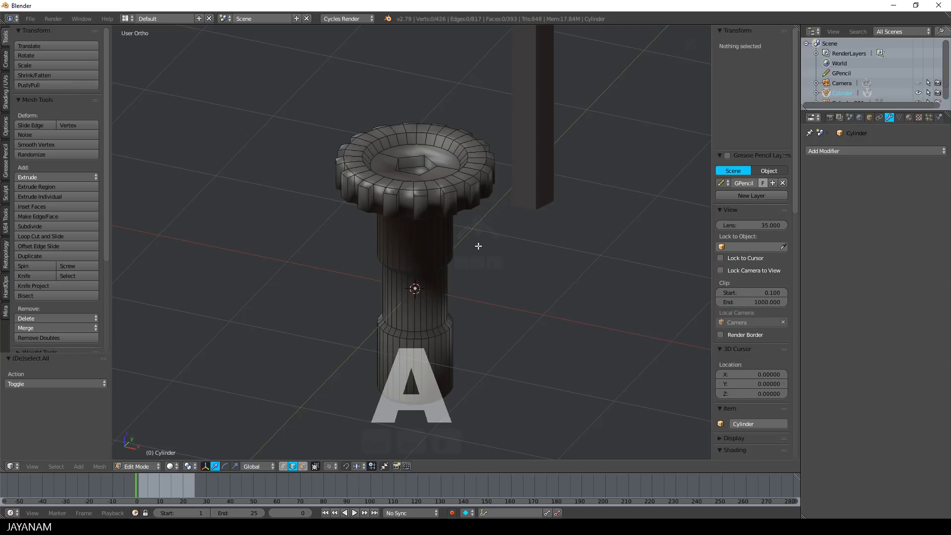
# - Select the sharp edges, mark them sharp with bevel weight 1.00, and return to Object Mode
pyautogui.click(60, 466)
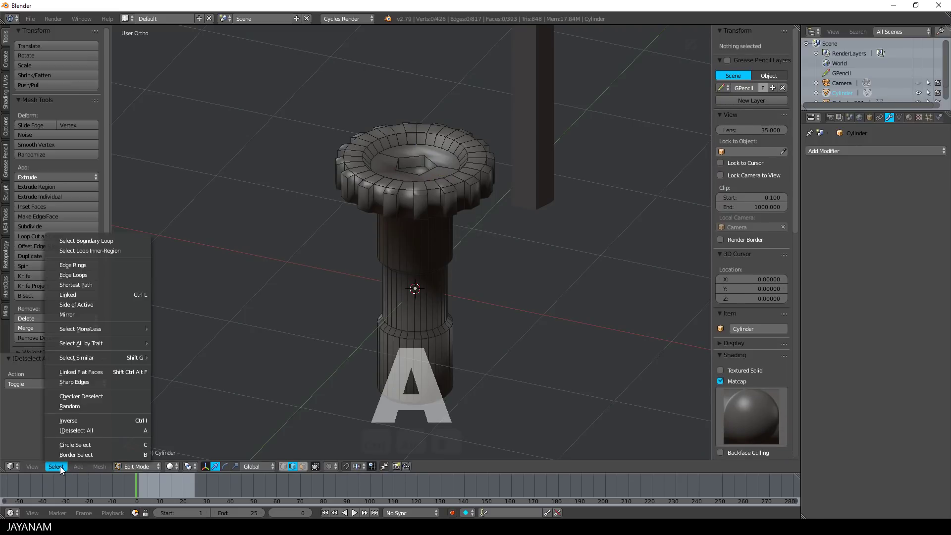
pyautogui.click(100, 382)
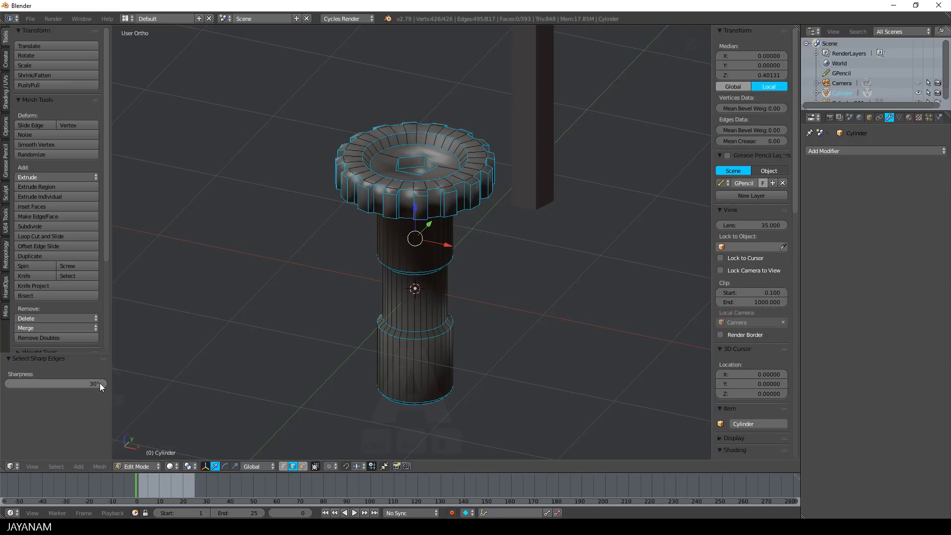
pyautogui.hotkey('ctrl', 'e')
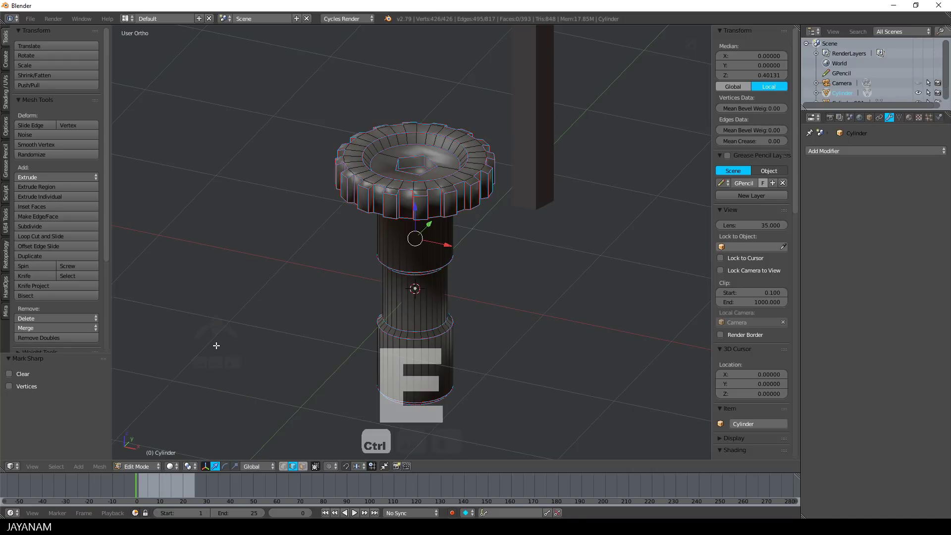
pyautogui.click(216, 346)
pyautogui.moveTo(744, 128); pyautogui.dragTo(757, 129)
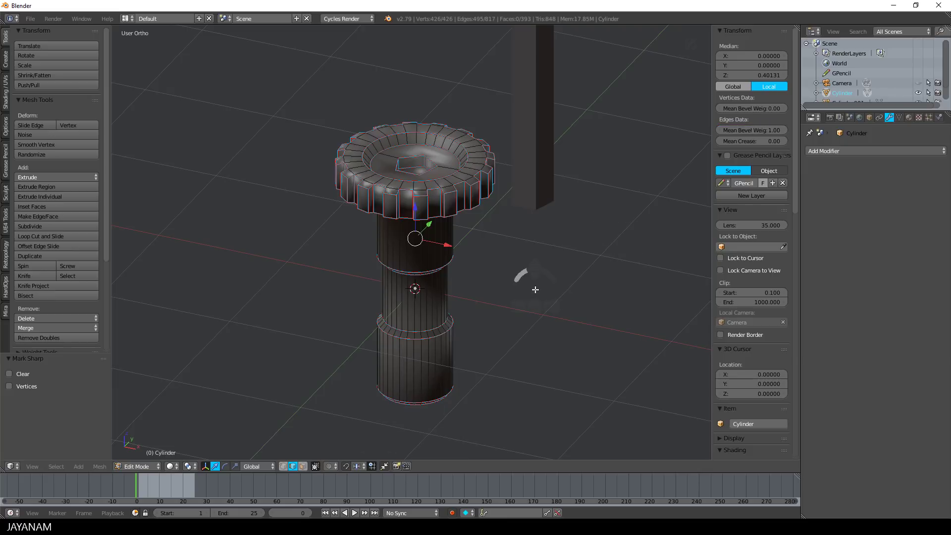
pyautogui.press('Tab')
pyautogui.click(476, 293)
# - Add a Bevel modifier to the gear cylinder, limited by Weight, with 4 segments
pyautogui.click(860, 149)
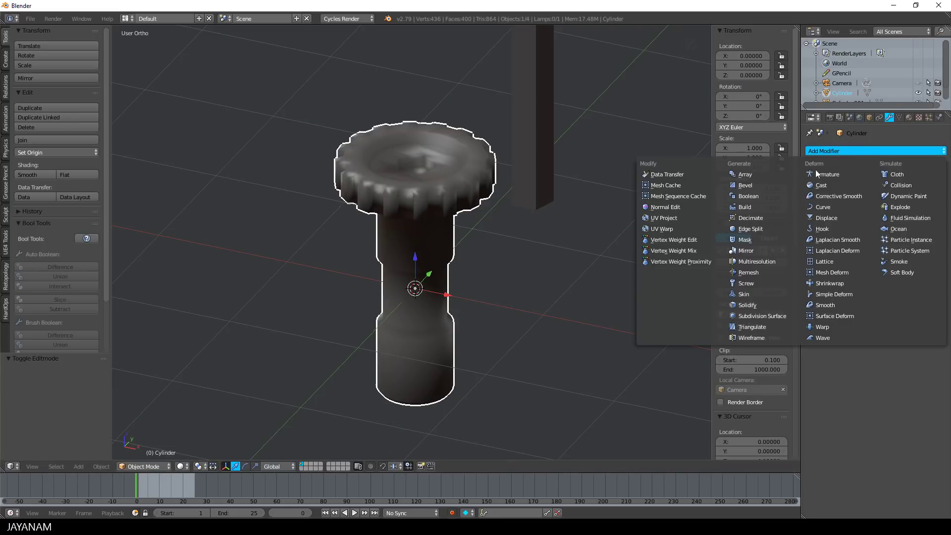
pyautogui.click(762, 186)
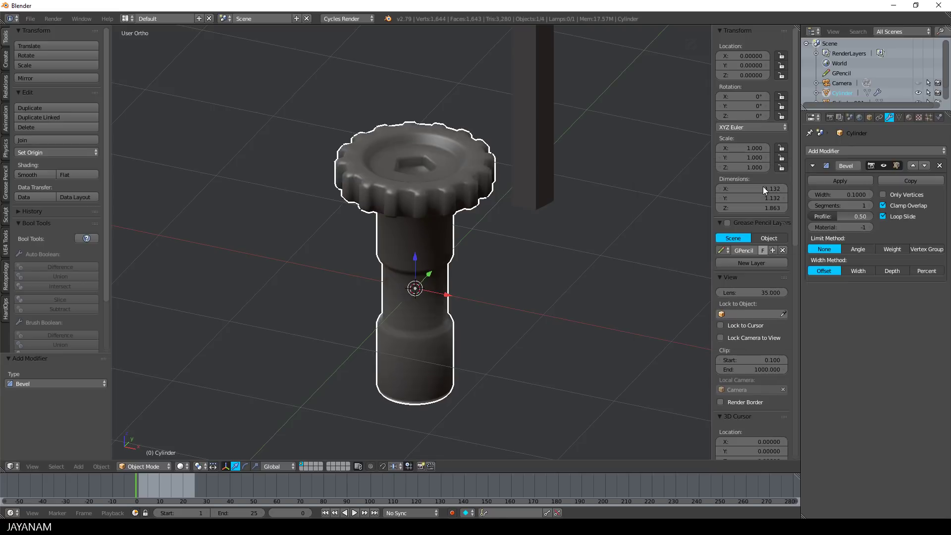
pyautogui.click(895, 248)
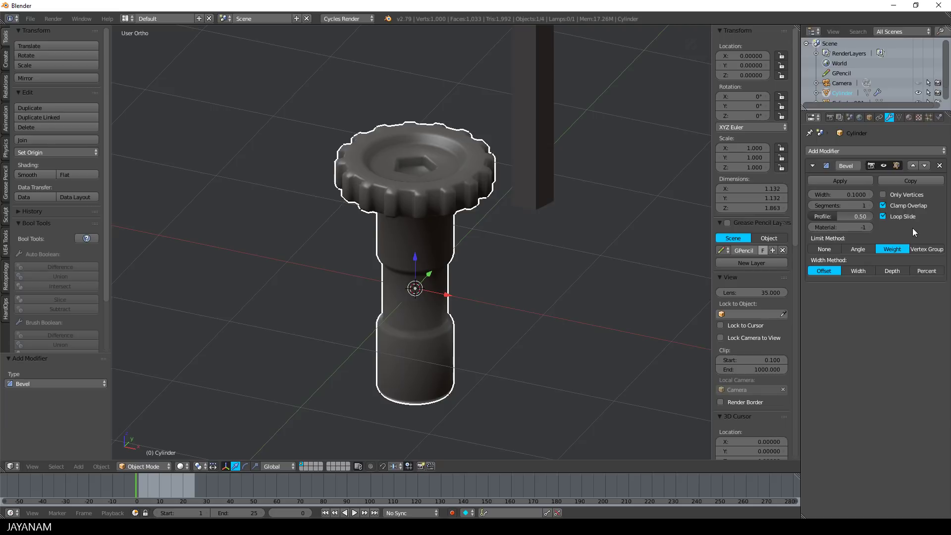
pyautogui.click(871, 204)
pyautogui.click(871, 205)
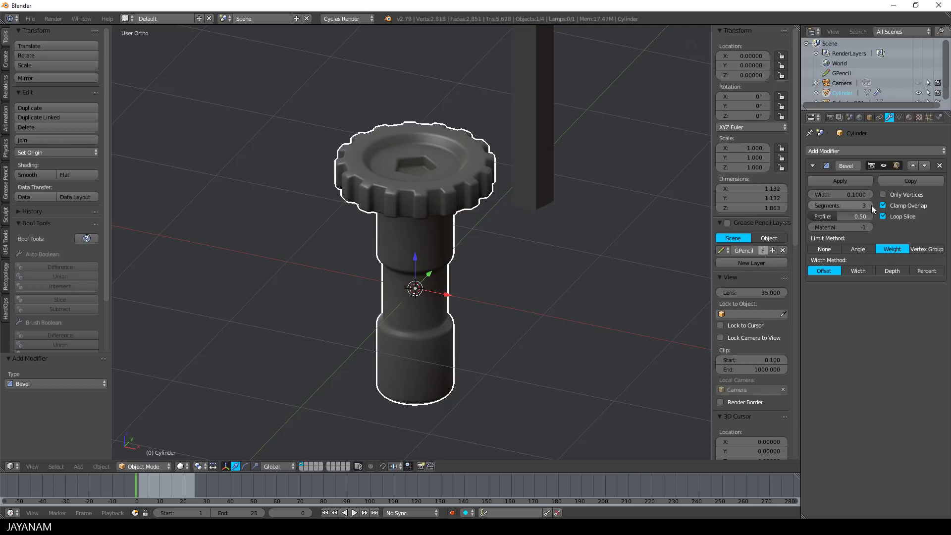
pyautogui.click(871, 205)
pyautogui.scroll(3, 503, 217)
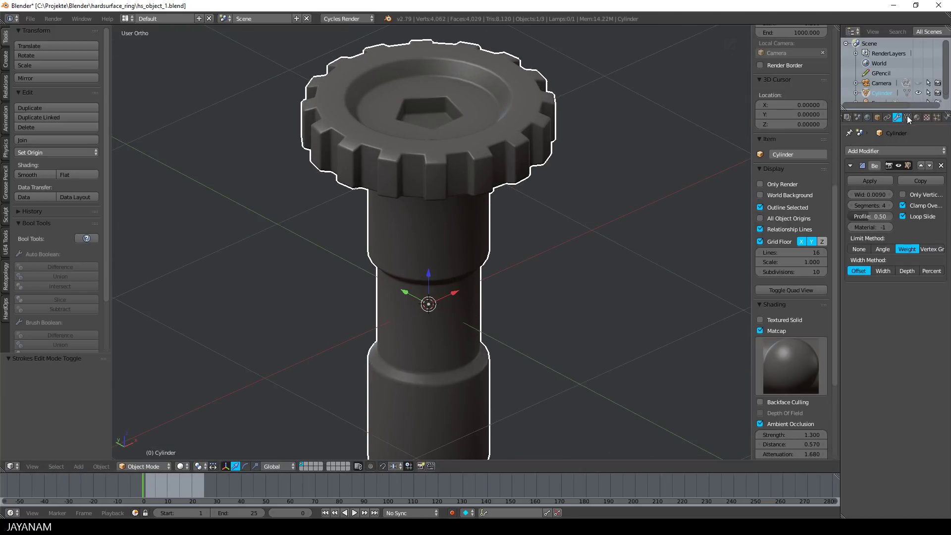
# - Enable Auto Smooth on the cylinder's mesh data with a 60° angle
pyautogui.click(907, 116)
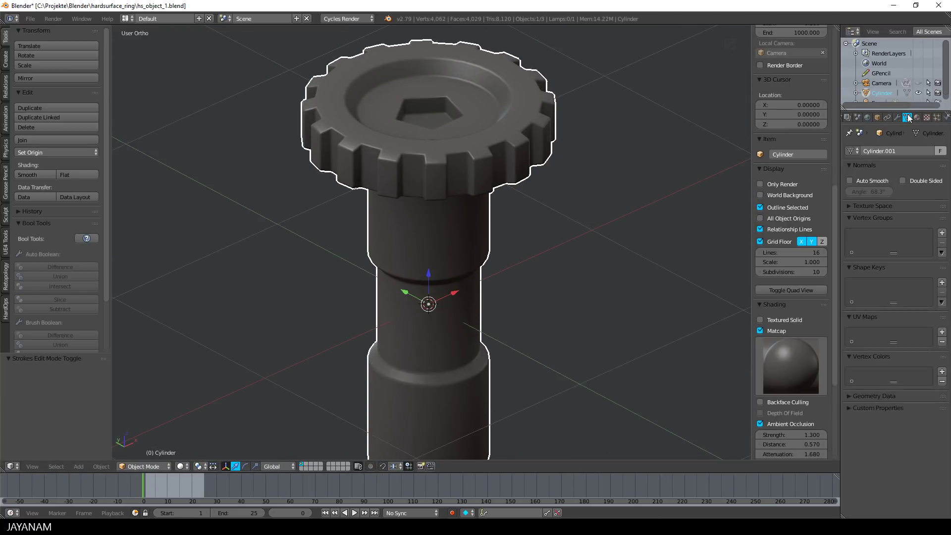
pyautogui.click(850, 180)
pyautogui.click(870, 192)
pyautogui.write('60')
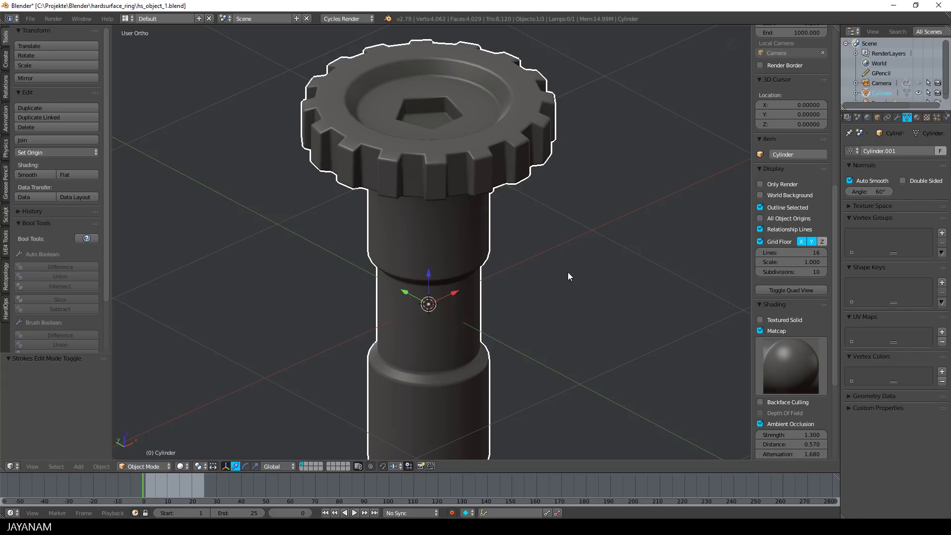
# - Toggle Matcap viewport shading off and back on to compare the smoothed result
pyautogui.click(760, 330)
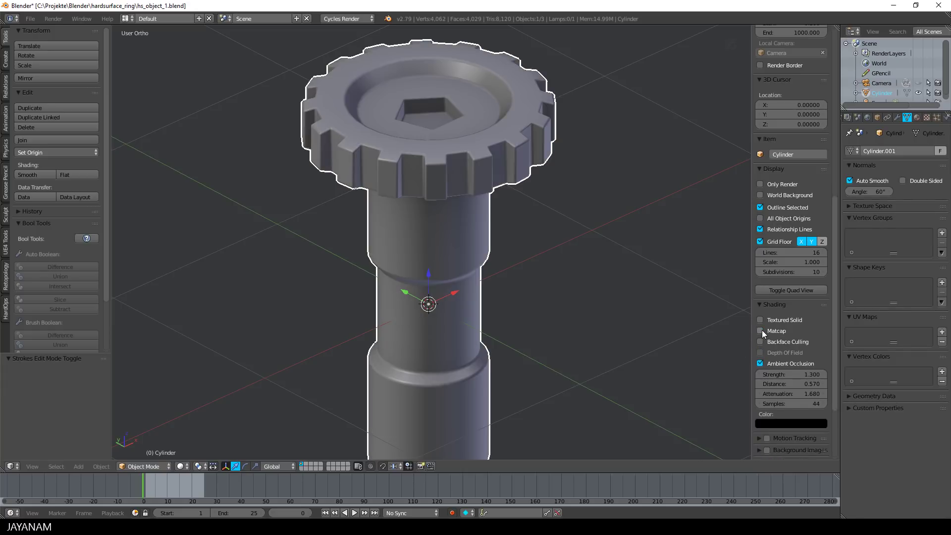
pyautogui.click(761, 331)
pyautogui.scroll(-3, 649, 287)
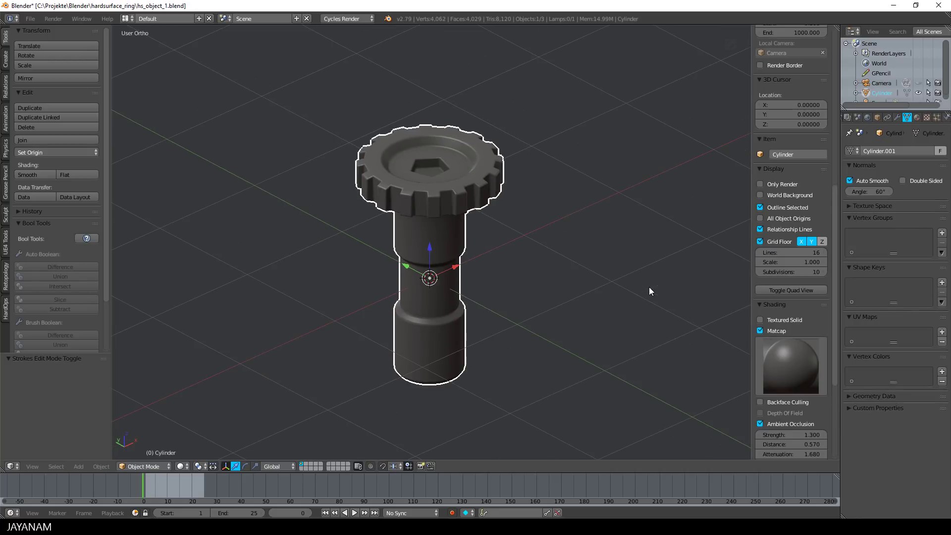
pyautogui.scroll(1, 649, 286)
# - Turn on Only Render in the viewport Display settings to hide the grid and overlays
pyautogui.click(761, 184)
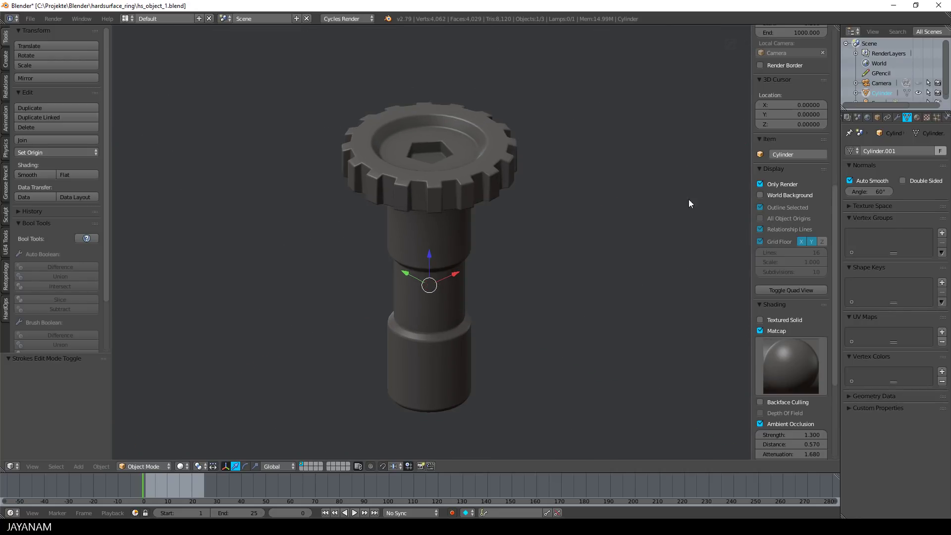